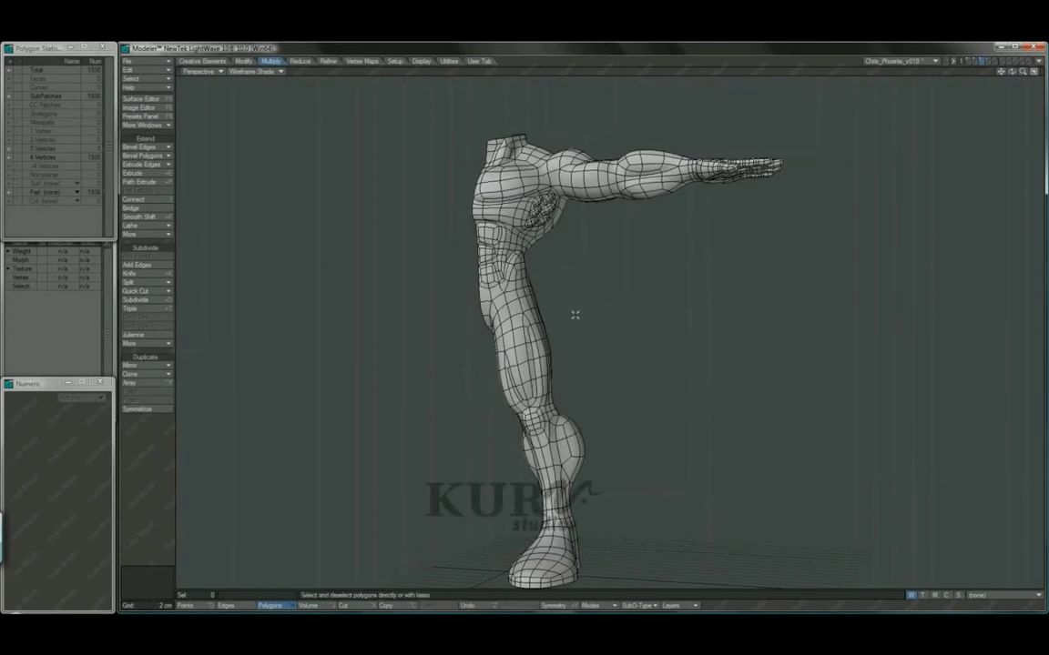
# Examine the head and the old costumed figure layer by layer, including both displayed together against the reference planes.
pyautogui.moveTo(704, 353)
pyautogui.keyDown('alt'); pyautogui.mouseDown()
pyautogui.moveTo(641, 328)
pyautogui.moveTo(652, 307)
pyautogui.moveTo(739, 351)
pyautogui.moveTo(762, 325)
pyautogui.moveTo(704, 348)
pyautogui.mouseUp(); pyautogui.keyUp('alt')
pyautogui.press('2')
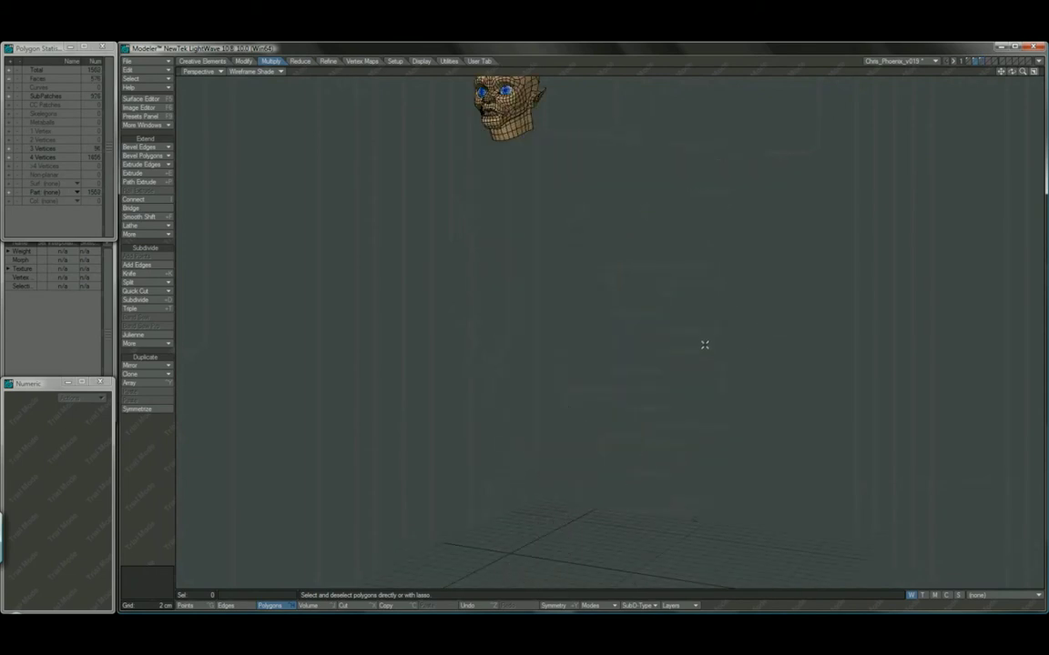
pyautogui.press('3')
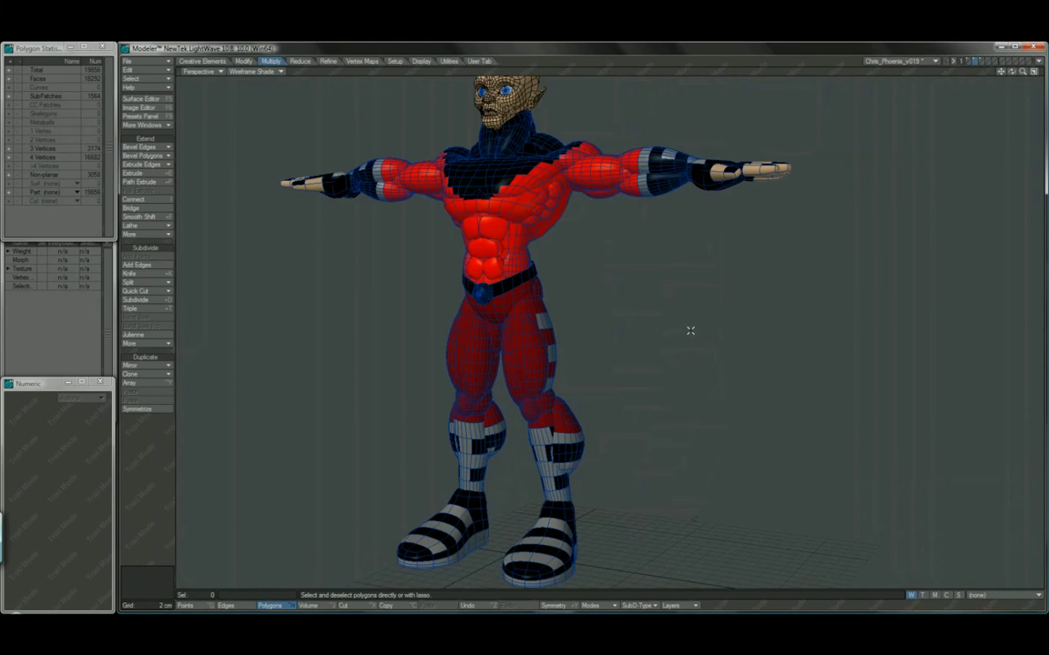
pyautogui.hotkey('shift', '1')
pyautogui.keyDown('alt'); pyautogui.moveTo(548, 329); pyautogui.dragTo(650, 330); pyautogui.keyUp('alt')
pyautogui.keyDown('alt'); pyautogui.keyDown('shift'); pyautogui.moveTo(568, 309); pyautogui.dragTo(674, 349); pyautogui.keyUp('shift'); pyautogui.keyUp('alt')
pyautogui.keyDown('ctrl'); pyautogui.keyDown('alt'); pyautogui.moveTo(615, 279); pyautogui.dragTo(688, 382); pyautogui.keyUp('alt'); pyautogui.keyUp('ctrl')
pyautogui.keyDown('alt'); pyautogui.moveTo(684, 339); pyautogui.dragTo(634, 357); pyautogui.keyUp('alt')
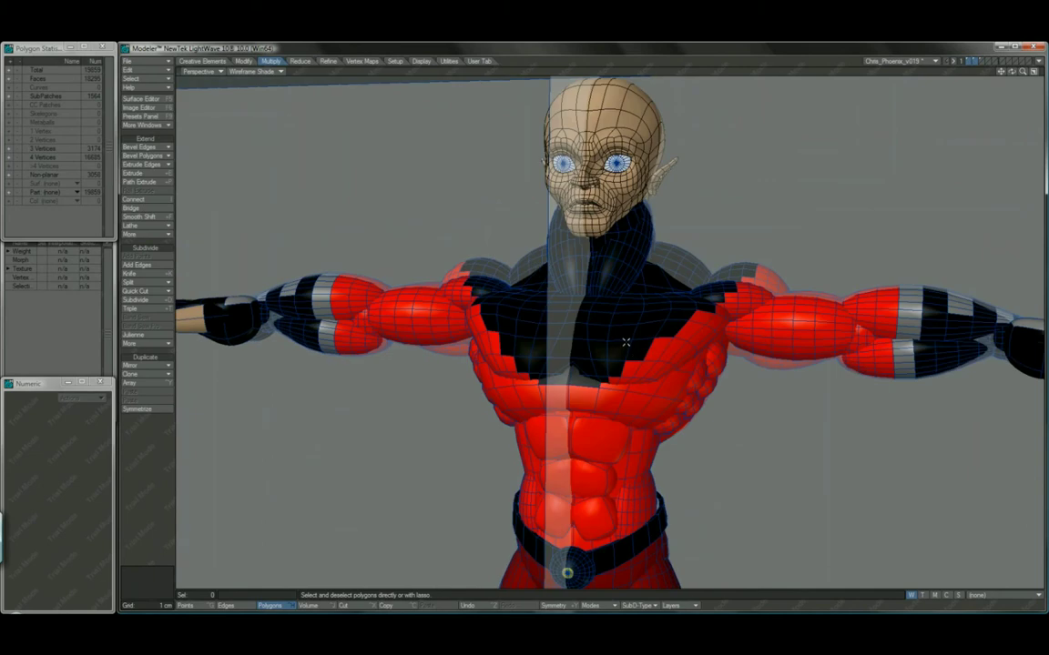
pyautogui.press('a')
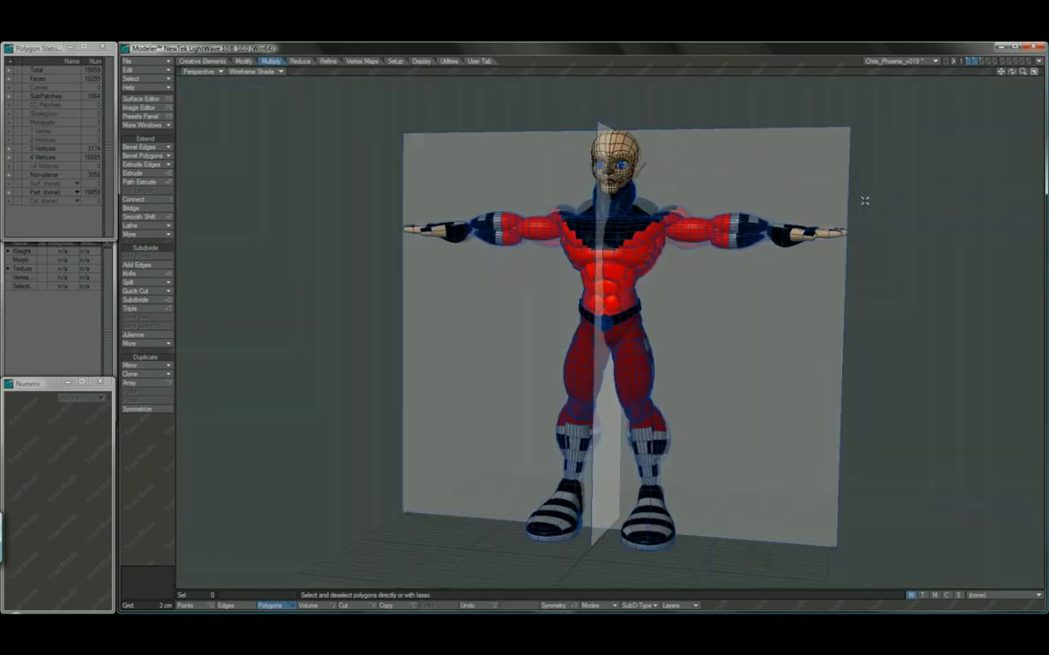
pyautogui.keyDown('alt'); pyautogui.moveTo(678, 209); pyautogui.dragTo(660, 265); pyautogui.keyUp('alt')
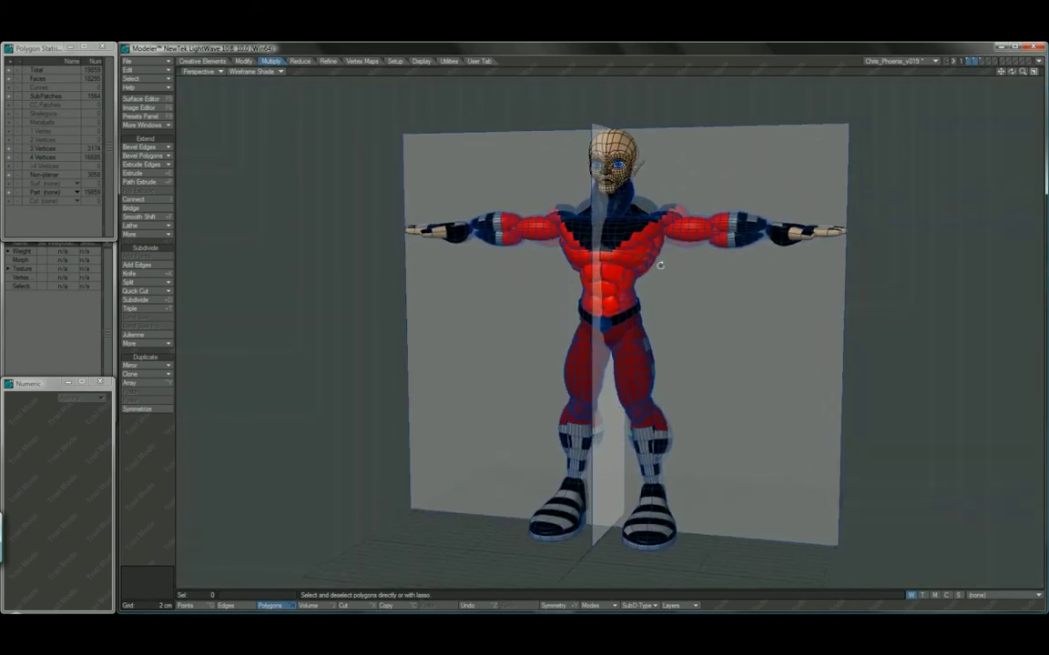
# Show the grey half-body layer and compare its form with the old costumed figure from several angles.
pyautogui.click(981, 61)
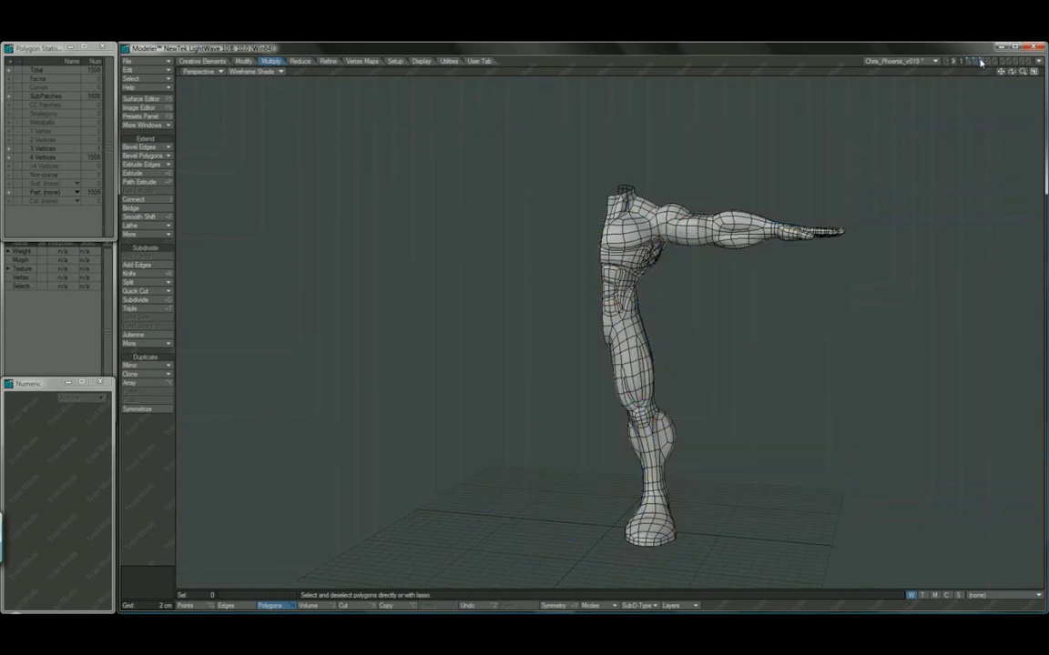
pyautogui.press('a')
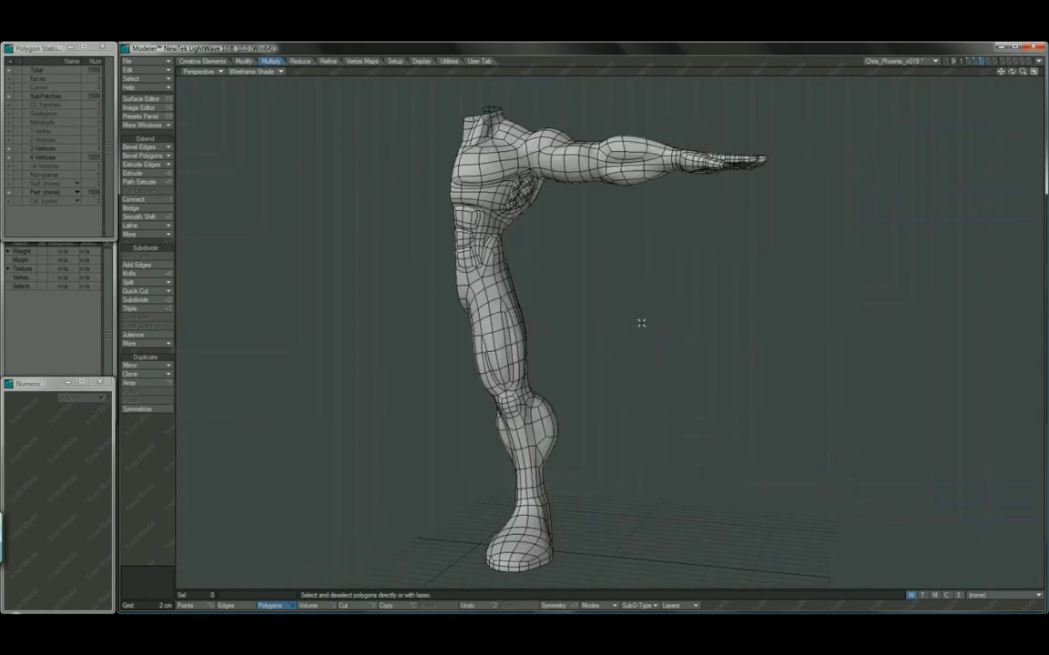
pyautogui.keyDown('alt'); pyautogui.moveTo(641, 323); pyautogui.dragTo(559, 291); pyautogui.keyUp('alt')
pyautogui.keyDown('alt'); pyautogui.moveTo(656, 323); pyautogui.dragTo(826, 324); pyautogui.keyUp('alt')
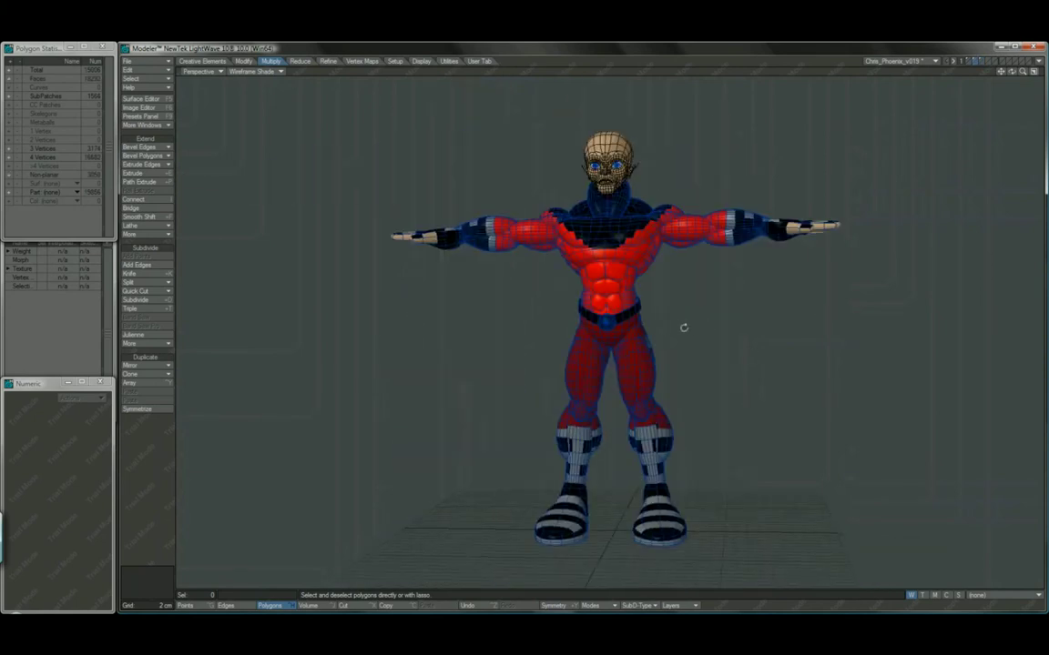
pyautogui.keyDown('alt'); pyautogui.moveTo(684, 327); pyautogui.dragTo(634, 333); pyautogui.keyUp('alt')
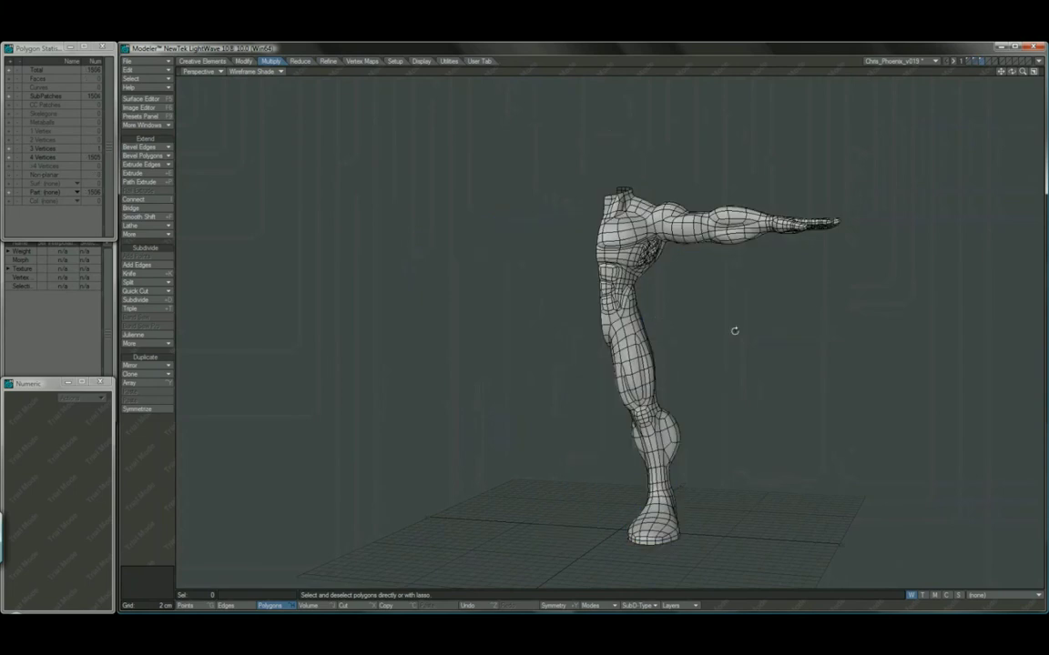
pyautogui.keyDown('alt'); pyautogui.moveTo(735, 330); pyautogui.dragTo(637, 339); pyautogui.keyUp('alt')
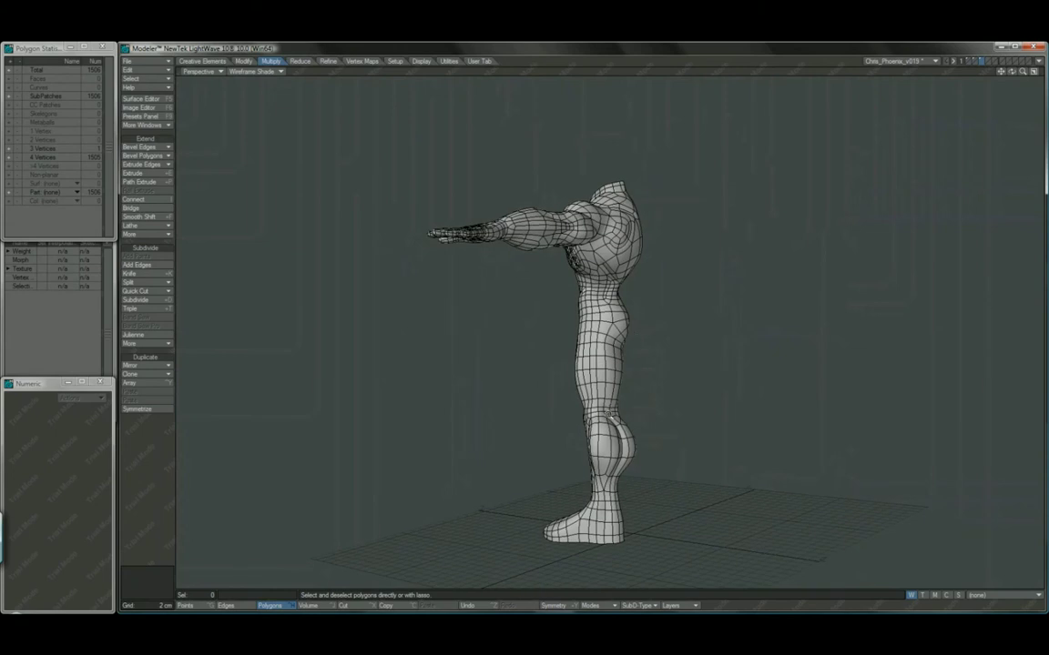
# Reposition the two polygons at the back of the knee with the Move tool and clear the selection.
pyautogui.keyDown('ctrl'); pyautogui.keyDown('alt'); pyautogui.moveTo(609, 415); pyautogui.dragTo(655, 421); pyautogui.keyUp('alt'); pyautogui.keyUp('ctrl')
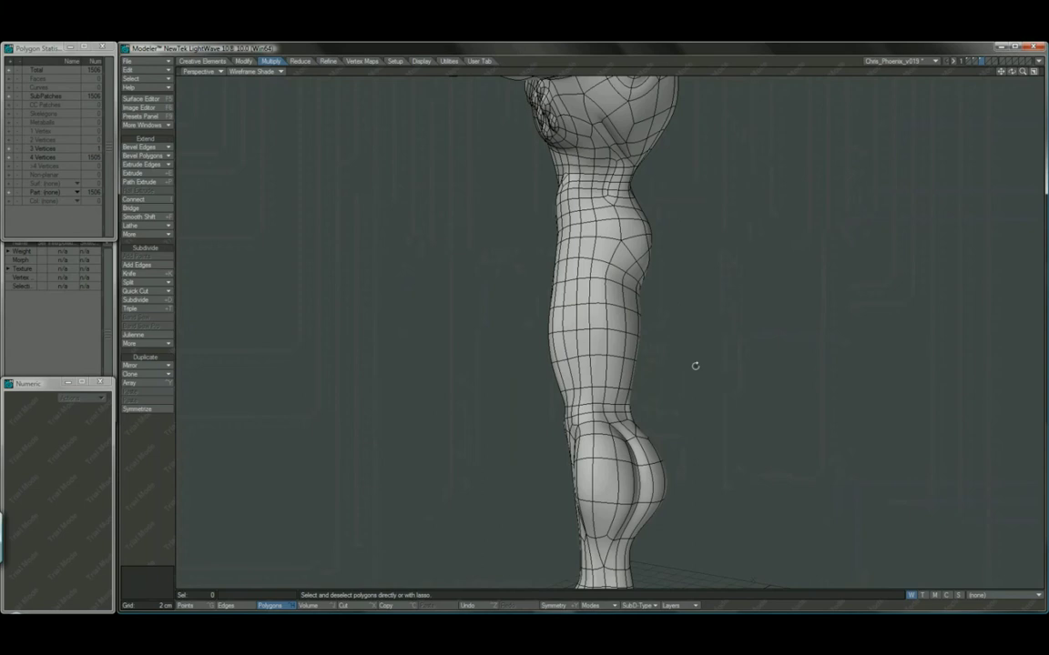
pyautogui.keyDown('alt'); pyautogui.moveTo(694, 365); pyautogui.dragTo(619, 354); pyautogui.keyUp('alt')
pyautogui.scroll(3, 561, 424)
pyautogui.hotkey('shift', 'a')
pyautogui.scroll(-3, 628, 319)
pyautogui.press('t')
pyautogui.click(163, 484)
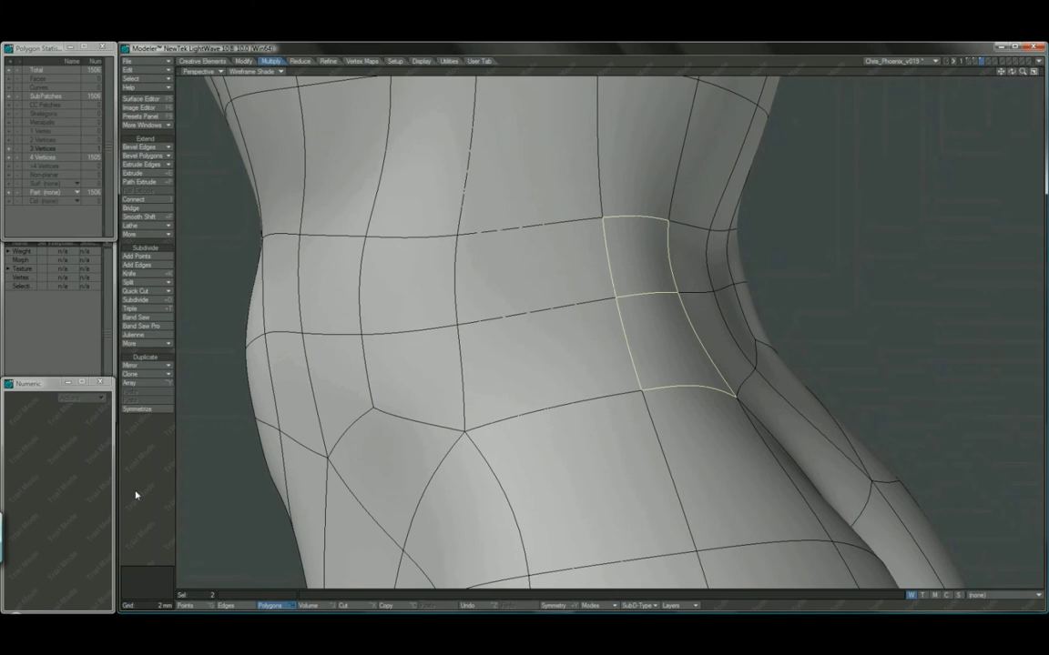
pyautogui.click(135, 495)
pyautogui.press('a')
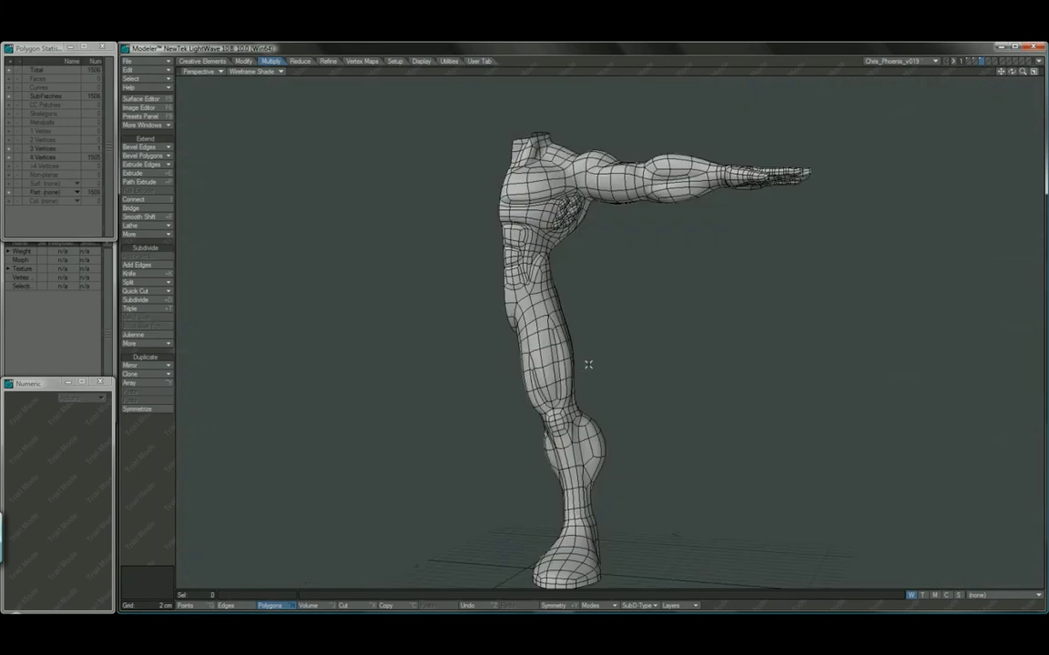
# Spin the shared edge of the two polygons near the top of the oblique muscle and clear the selection.
pyautogui.scroll(4, 556, 277)
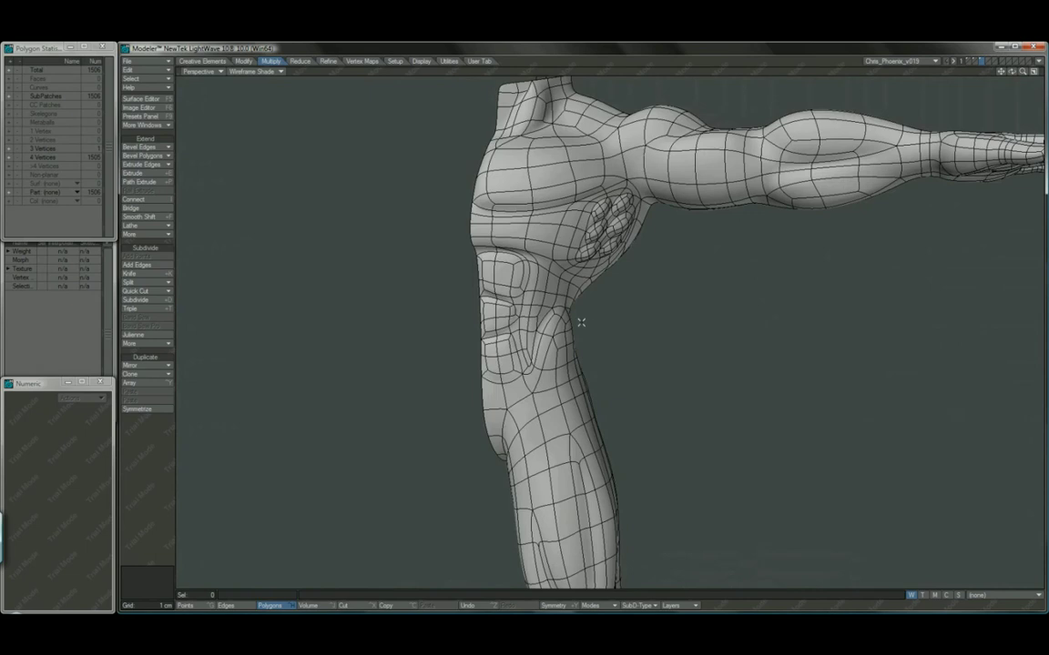
pyautogui.moveTo(557, 336)
pyautogui.mouseDown()
pyautogui.moveTo(561, 326)
pyautogui.moveTo(550, 322)
pyautogui.mouseUp()
pyautogui.hotkey('shift', 'a')
pyautogui.scroll(-3, 649, 337)
pyautogui.hotkey('ctrl', 'k')
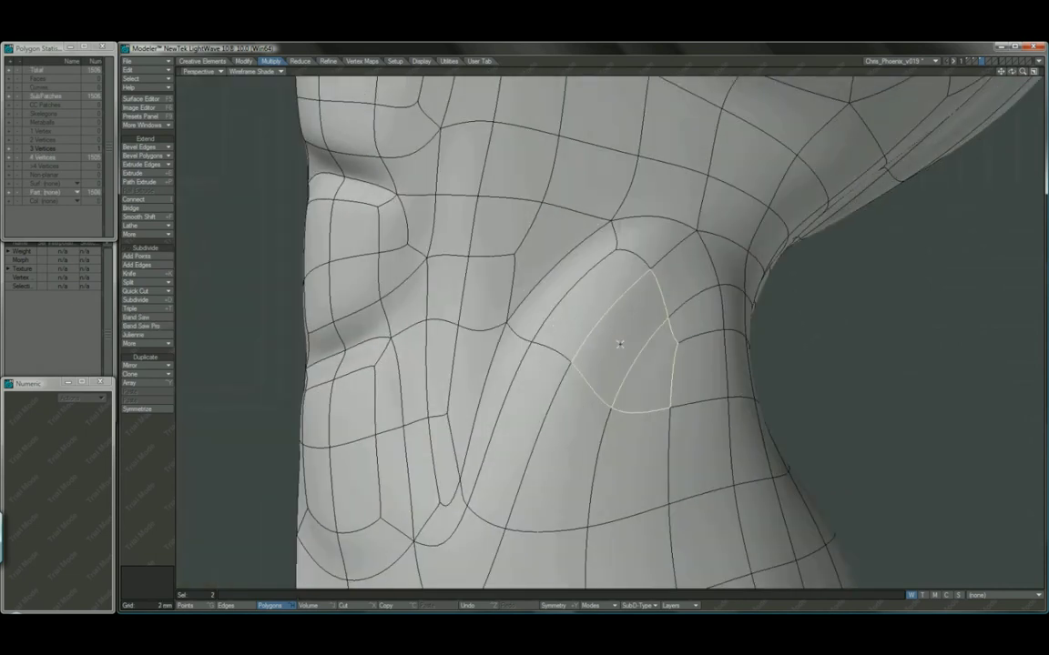
pyautogui.click(155, 466)
# Smooth the four polygons along the upper side of the oblique muscle with 1 iteration and clear the selection.
pyautogui.keyDown('alt'); pyautogui.moveTo(614, 346); pyautogui.dragTo(717, 338); pyautogui.keyUp('alt')
pyautogui.moveTo(636, 326); pyautogui.dragTo(645, 316)
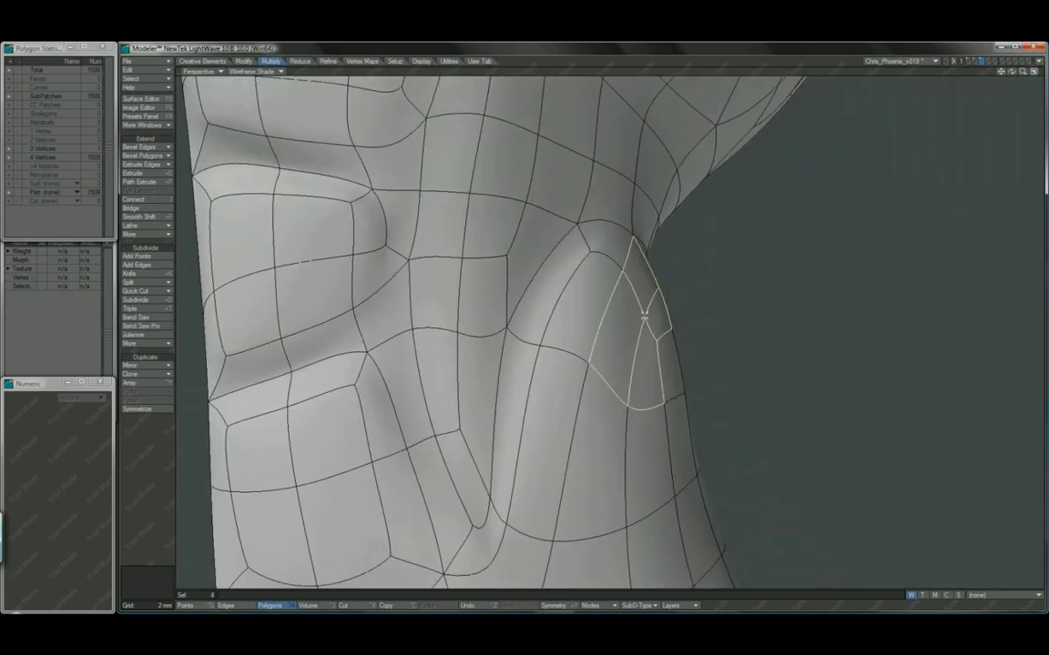
pyautogui.hotkey('shift', 'm')
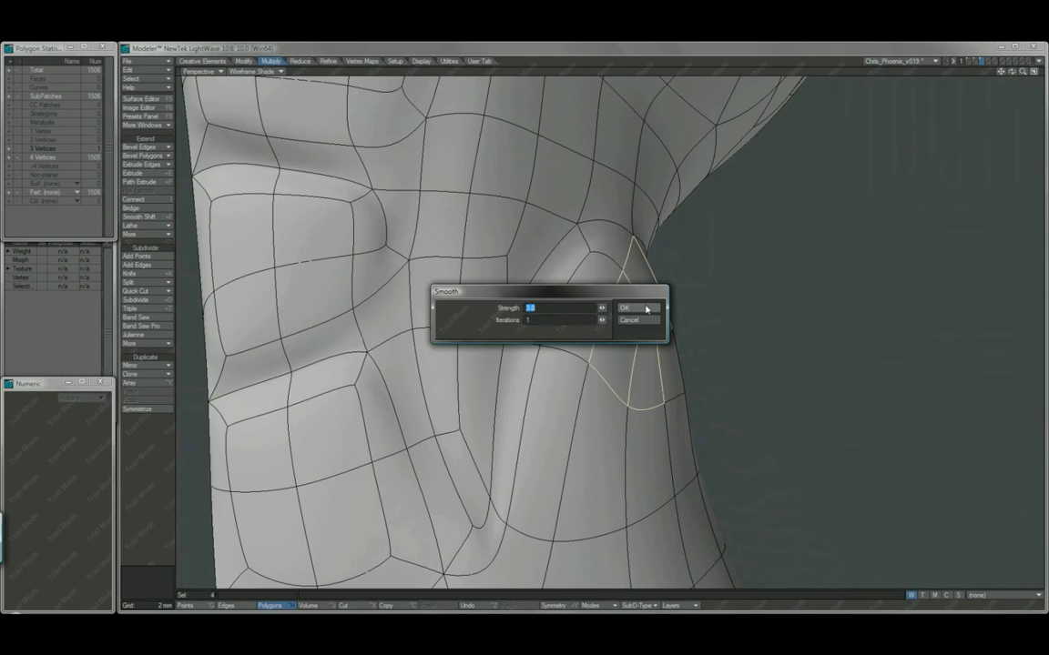
pyautogui.click(646, 310)
pyautogui.click(139, 434)
pyautogui.press('a')
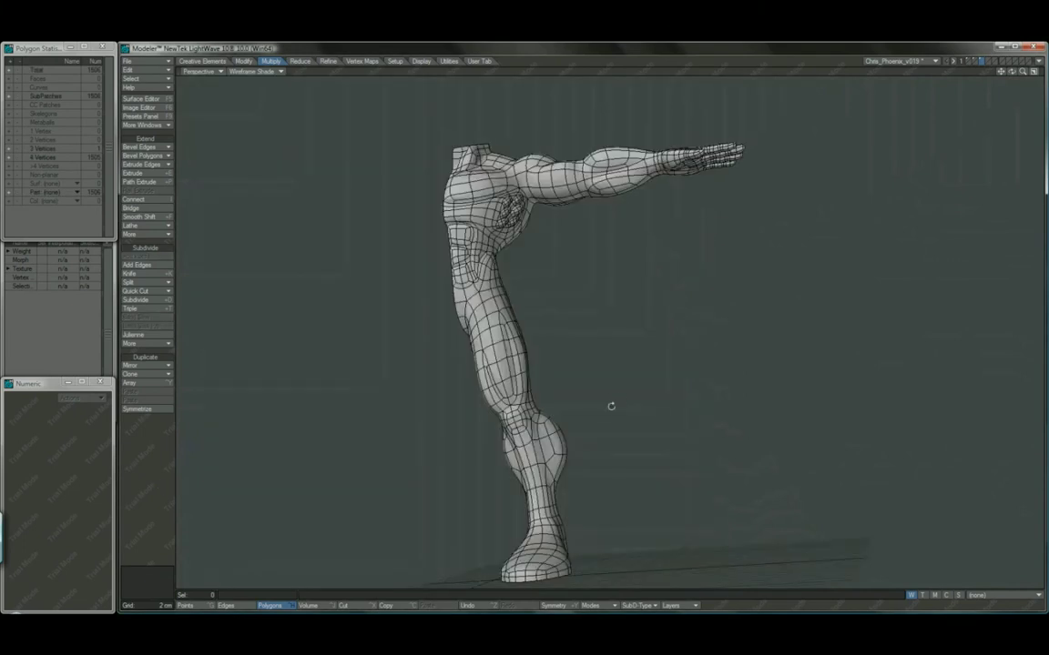
# Display the half body in smooth shading and check its muscle shapes without the wireframe.
pyautogui.keyDown('alt'); pyautogui.moveTo(610, 406); pyautogui.dragTo(608, 428); pyautogui.keyUp('alt')
pyautogui.hotkey('ctrl', 'F6')
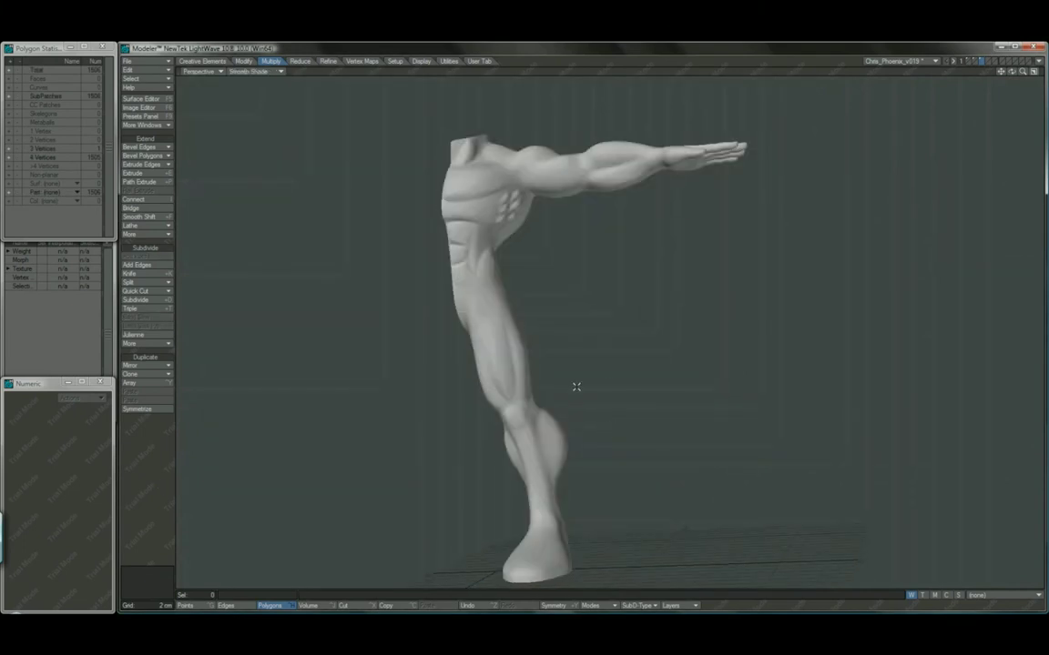
pyautogui.keyDown('alt'); pyautogui.moveTo(618, 362); pyautogui.dragTo(620, 386); pyautogui.keyUp('alt')
pyautogui.press('0')
pyautogui.press('a')
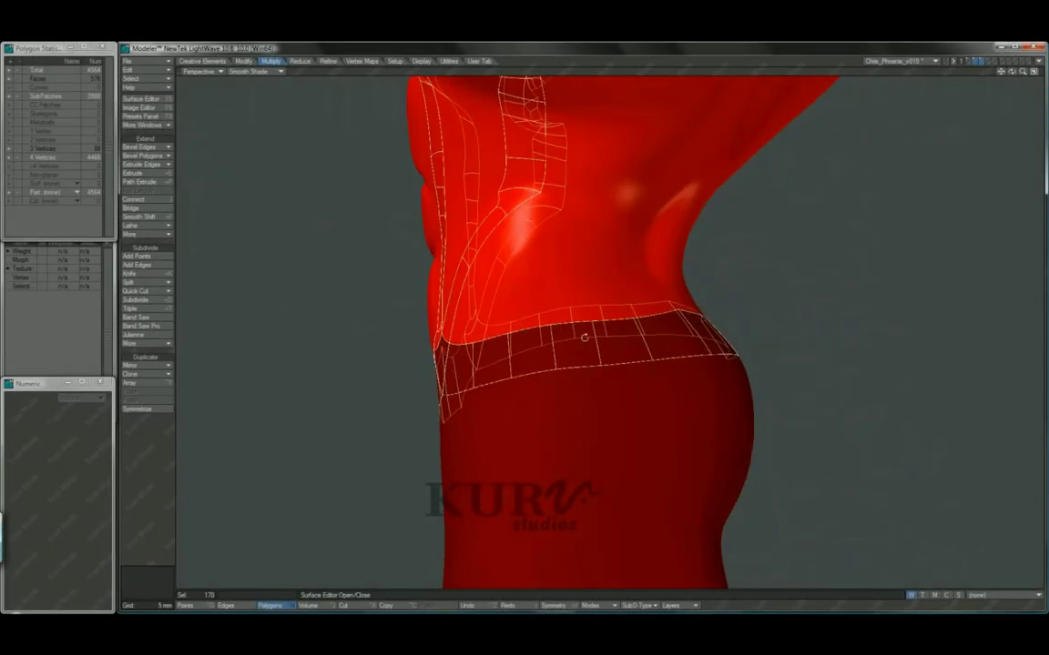
# Inspect the selected polygon bands around the waist, clear the selection, and examine the costume down to the boot tops.
pyautogui.keyDown('alt'); pyautogui.moveTo(434, 331); pyautogui.dragTo(505, 333); pyautogui.keyUp('alt')
pyautogui.keyDown('alt'); pyautogui.moveTo(659, 346); pyautogui.dragTo(528, 366); pyautogui.keyUp('alt')
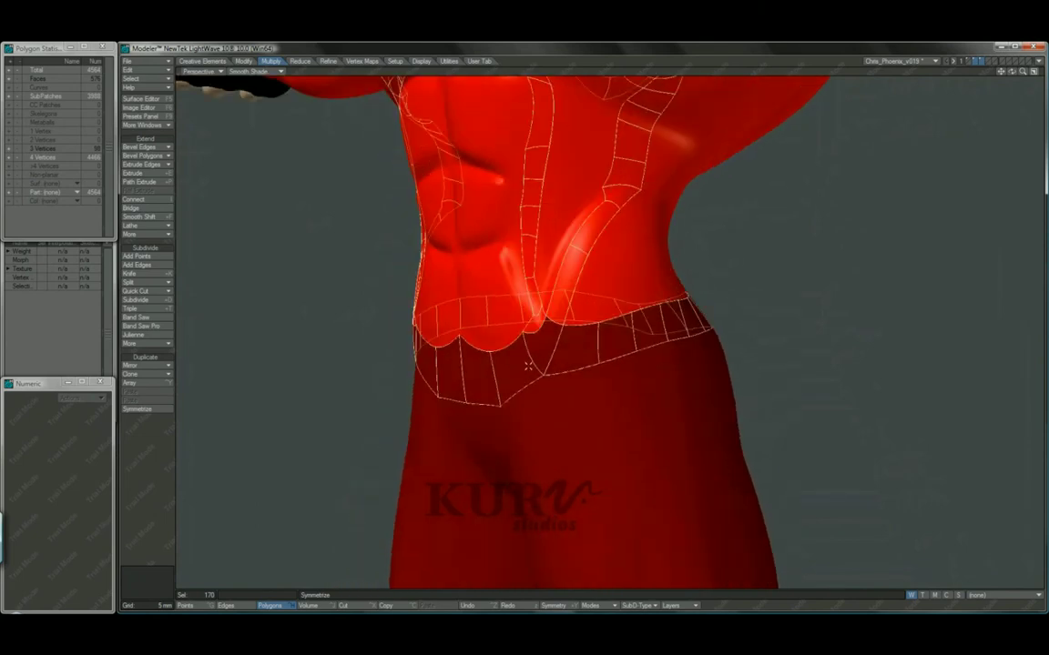
pyautogui.click(149, 447)
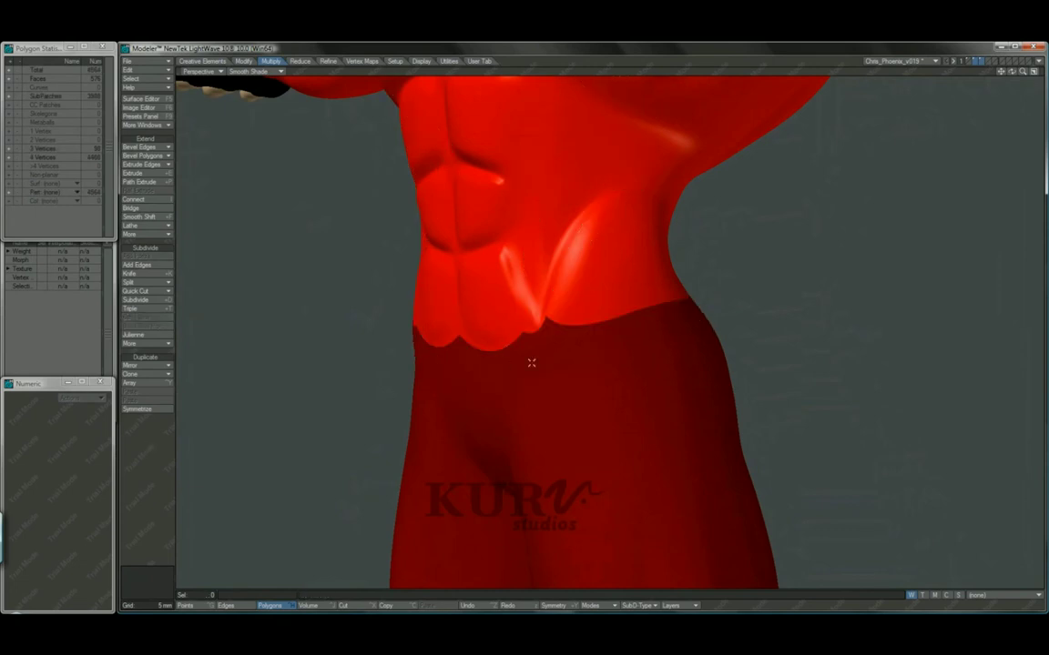
pyautogui.keyDown('alt'); pyautogui.moveTo(570, 359); pyautogui.dragTo(653, 346); pyautogui.keyUp('alt')
pyautogui.keyDown('alt'); pyautogui.keyDown('shift'); pyautogui.moveTo(620, 299); pyautogui.dragTo(675, 394); pyautogui.keyUp('shift'); pyautogui.keyUp('alt')
pyautogui.keyDown('alt'); pyautogui.moveTo(701, 335); pyautogui.dragTo(738, 372); pyautogui.keyUp('alt')
pyautogui.keyDown('alt'); pyautogui.moveTo(711, 409); pyautogui.dragTo(651, 353); pyautogui.keyUp('alt')
pyautogui.press('a')
pyautogui.keyDown('alt'); pyautogui.moveTo(665, 305); pyautogui.dragTo(592, 309); pyautogui.keyUp('alt')
pyautogui.moveTo(656, 434)
pyautogui.keyDown('ctrl'); pyautogui.keyDown('alt'); pyautogui.mouseDown()
pyautogui.moveTo(658, 453)
pyautogui.moveTo(746, 442)
pyautogui.moveTo(639, 430)
pyautogui.mouseUp(); pyautogui.keyUp('alt'); pyautogui.keyUp('ctrl')
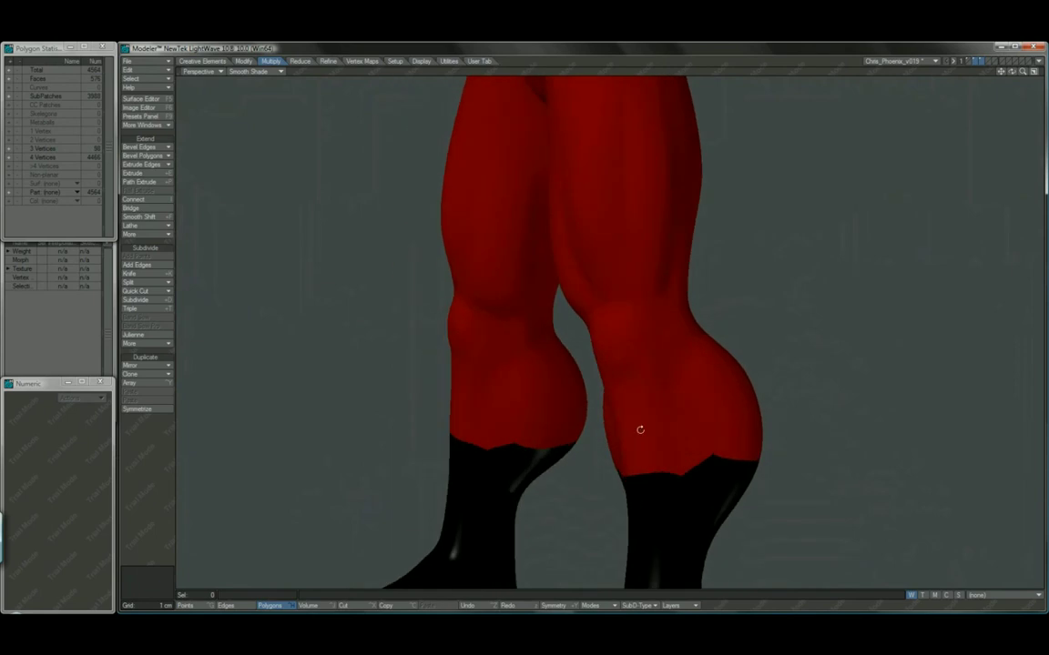
# Mark the five front polygons along the boot's upper edge, clear the selection, and view the whole figure.
pyautogui.moveTo(706, 485); pyautogui.dragTo(636, 488)
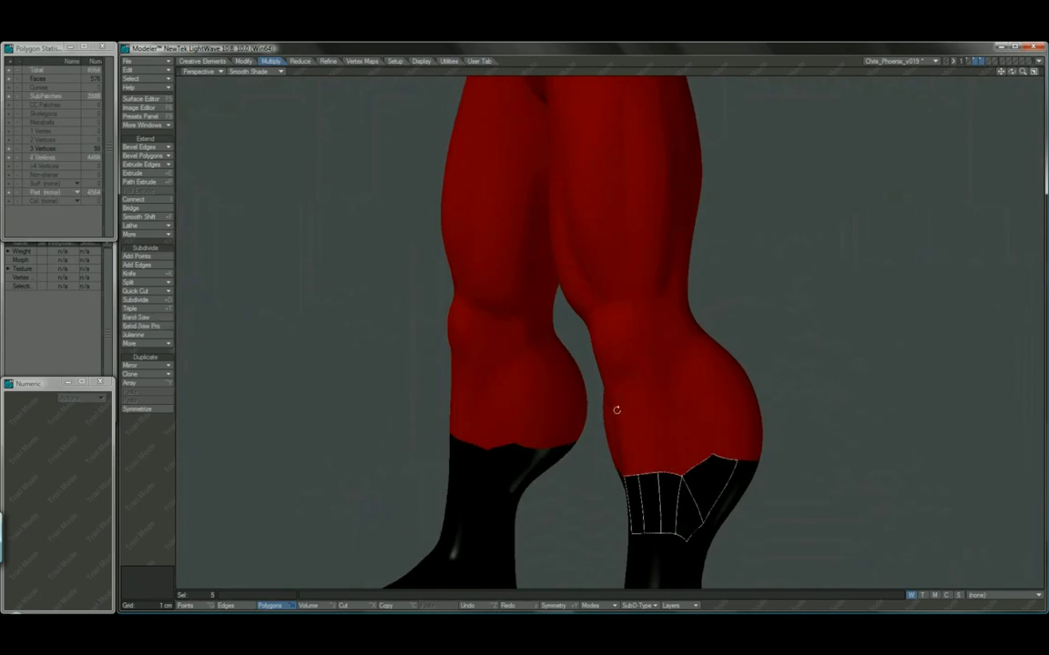
pyautogui.keyDown('alt'); pyautogui.moveTo(616, 409); pyautogui.dragTo(695, 416); pyautogui.keyUp('alt')
pyautogui.click(148, 477)
pyautogui.press('a')
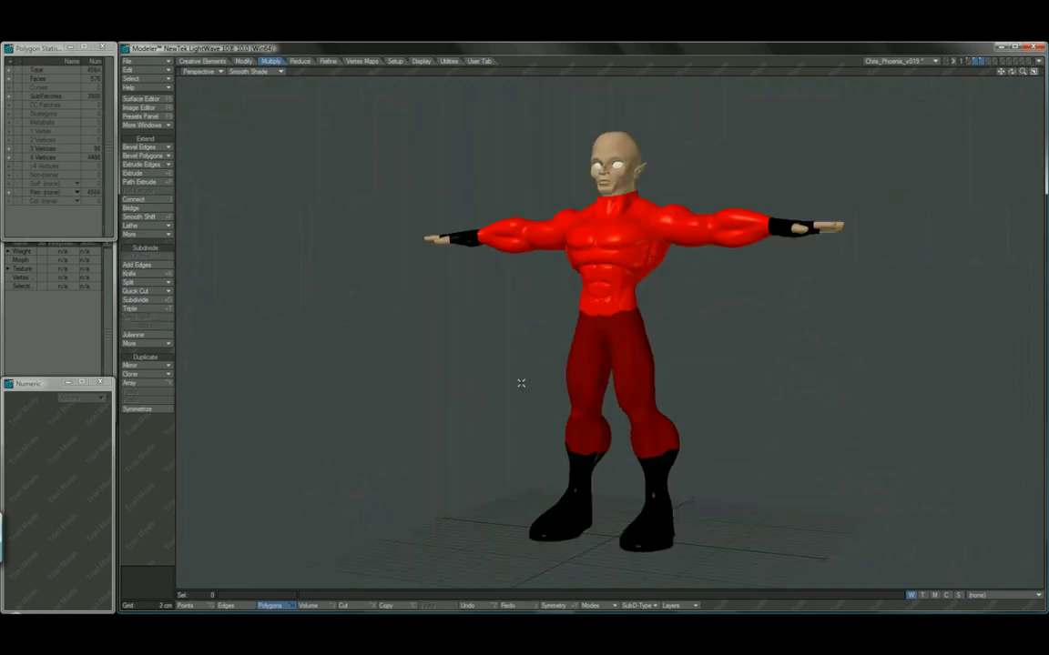
# Examine the costume's chest, neck, arms and back, briefly marking the polygons between the shoulder blades.
pyautogui.keyDown('alt'); pyautogui.moveTo(521, 384); pyautogui.dragTo(604, 401); pyautogui.keyUp('alt')
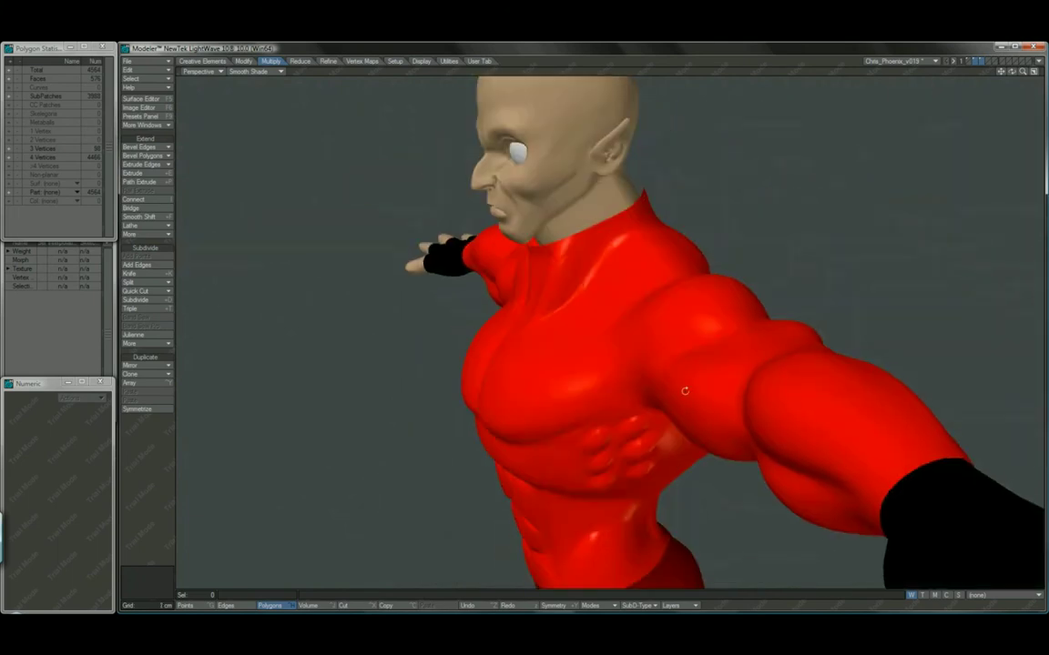
pyautogui.keyDown('alt'); pyautogui.moveTo(684, 391); pyautogui.dragTo(530, 300); pyautogui.keyUp('alt')
pyautogui.click(570, 276)
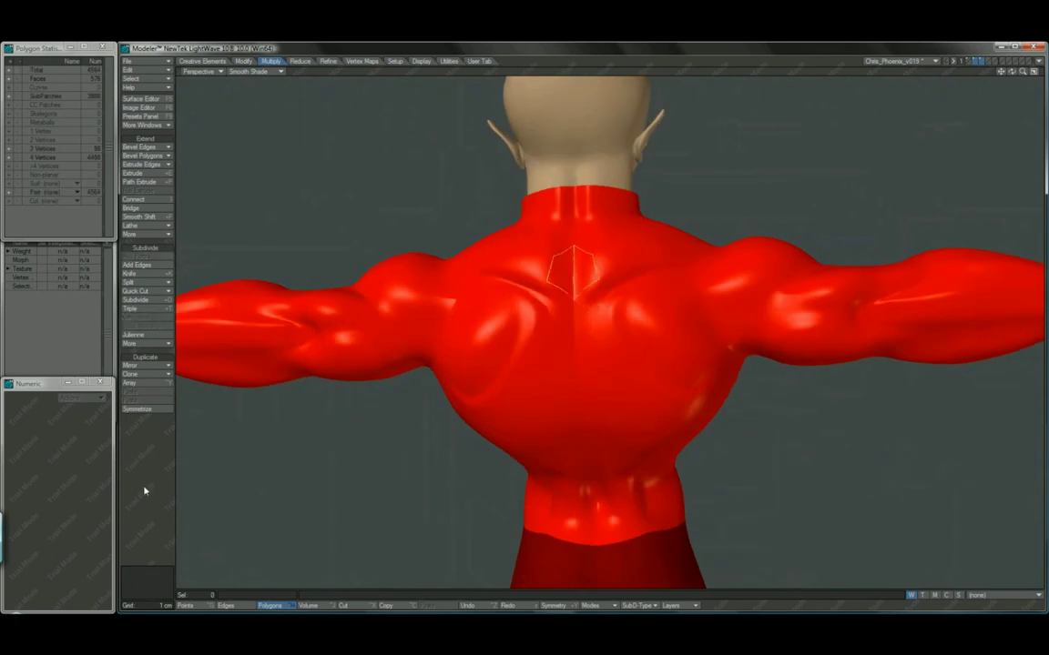
pyautogui.click(145, 491)
pyautogui.keyDown('alt'); pyautogui.moveTo(656, 406); pyautogui.dragTo(622, 400); pyautogui.keyUp('alt')
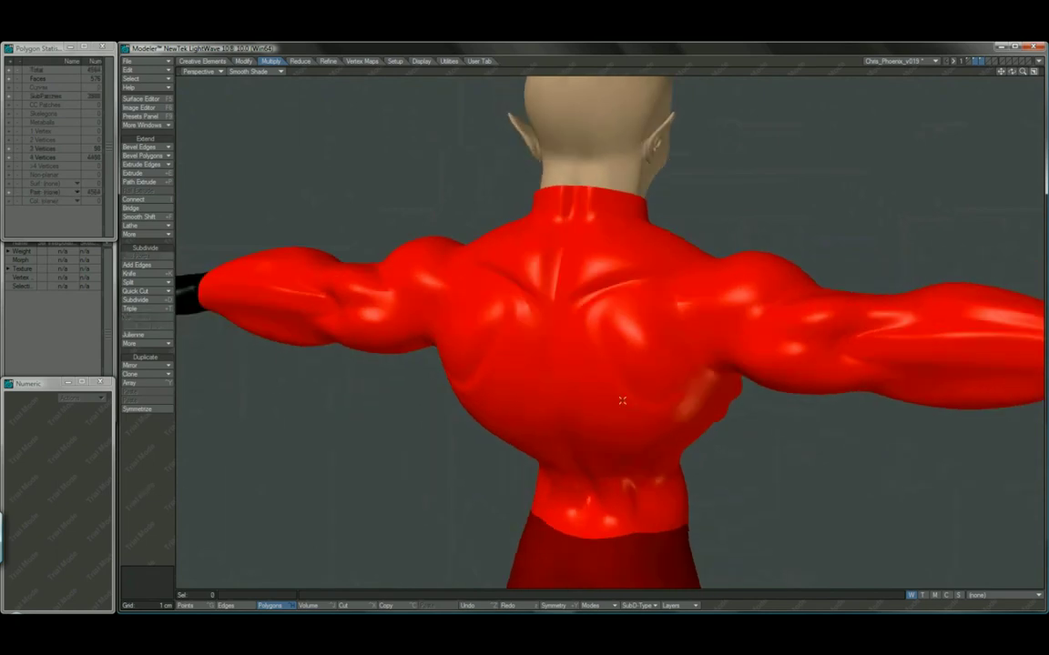
pyautogui.press('a')
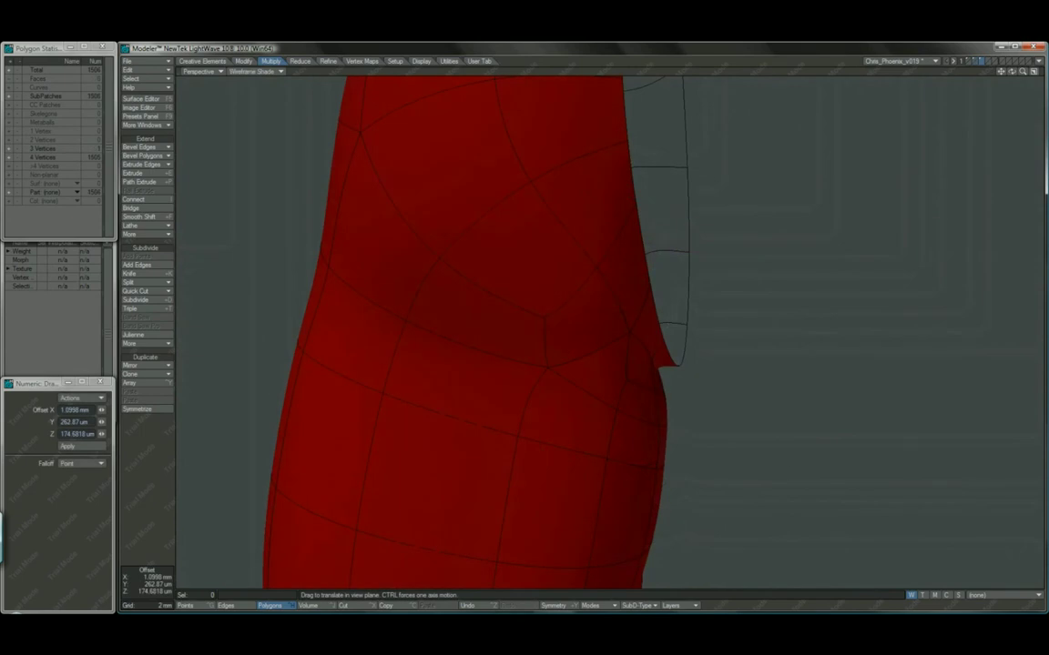
# Drag the point at the inner end of the crease under the buttock slightly outward with the Drag tool.
pyautogui.moveTo(663, 397); pyautogui.dragTo(654, 393)
pyautogui.keyDown('alt'); pyautogui.moveTo(584, 345); pyautogui.dragTo(645, 358); pyautogui.keyUp('alt')
pyautogui.press('space')
pyautogui.keyDown('alt'); pyautogui.moveTo(571, 358); pyautogui.dragTo(589, 342); pyautogui.keyUp('alt')
pyautogui.click(228, 606)
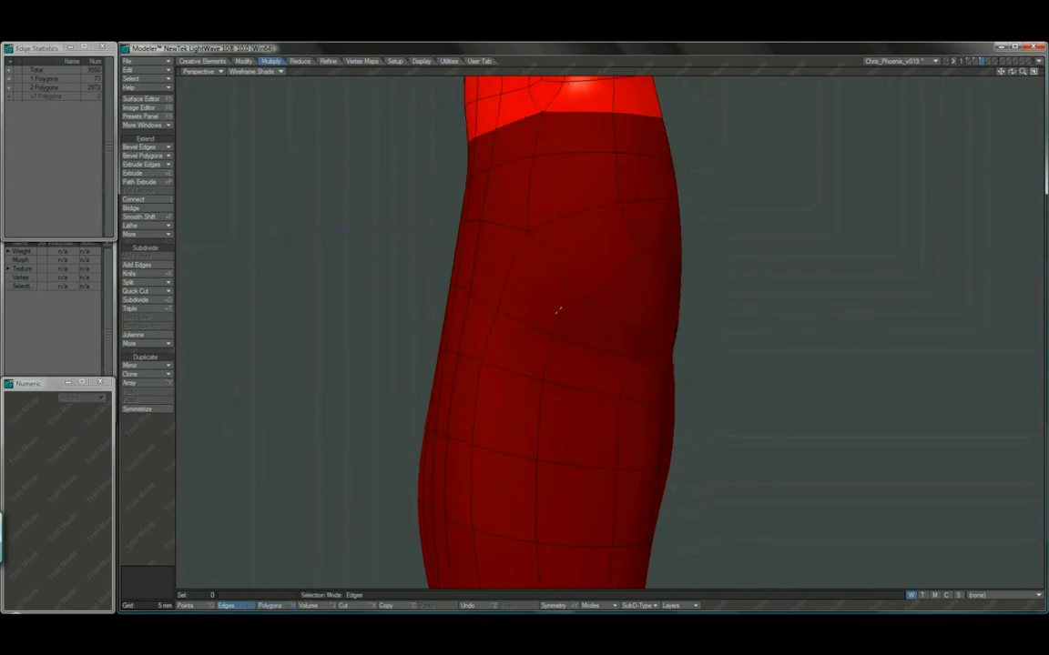
pyautogui.click(596, 342)
pyautogui.keyDown('alt'); pyautogui.moveTo(614, 361); pyautogui.dragTo(593, 361); pyautogui.keyUp('alt')
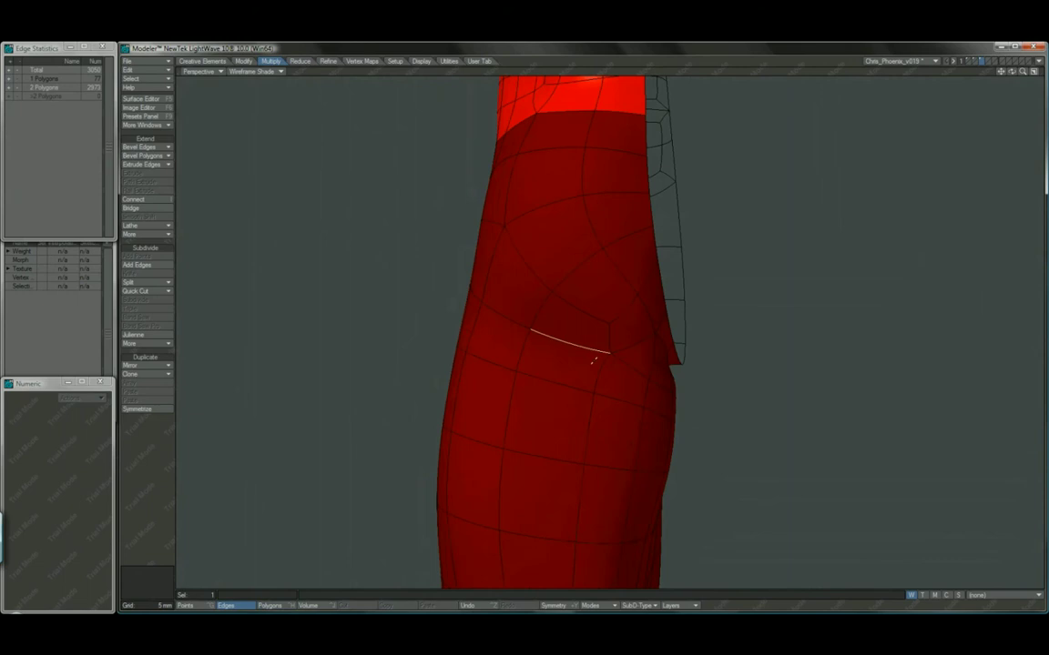
# Spin the shared edge of the two polygons at the inner end of the buttock crease and clear the selection.
pyautogui.press('space')
pyautogui.click(645, 340)
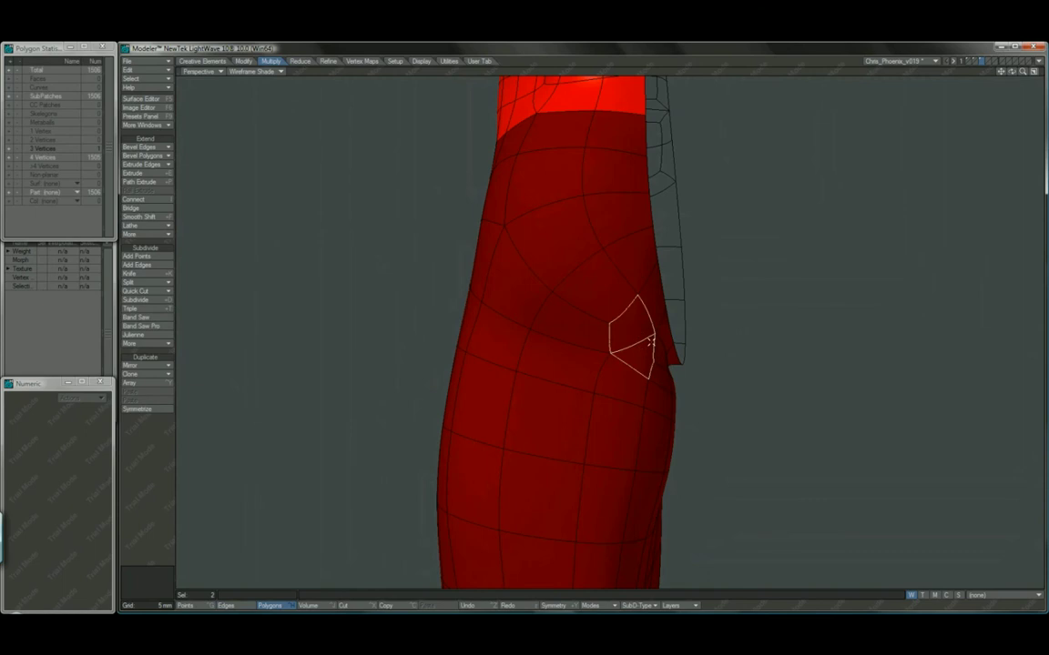
pyautogui.hotkey('ctrl', 'k')
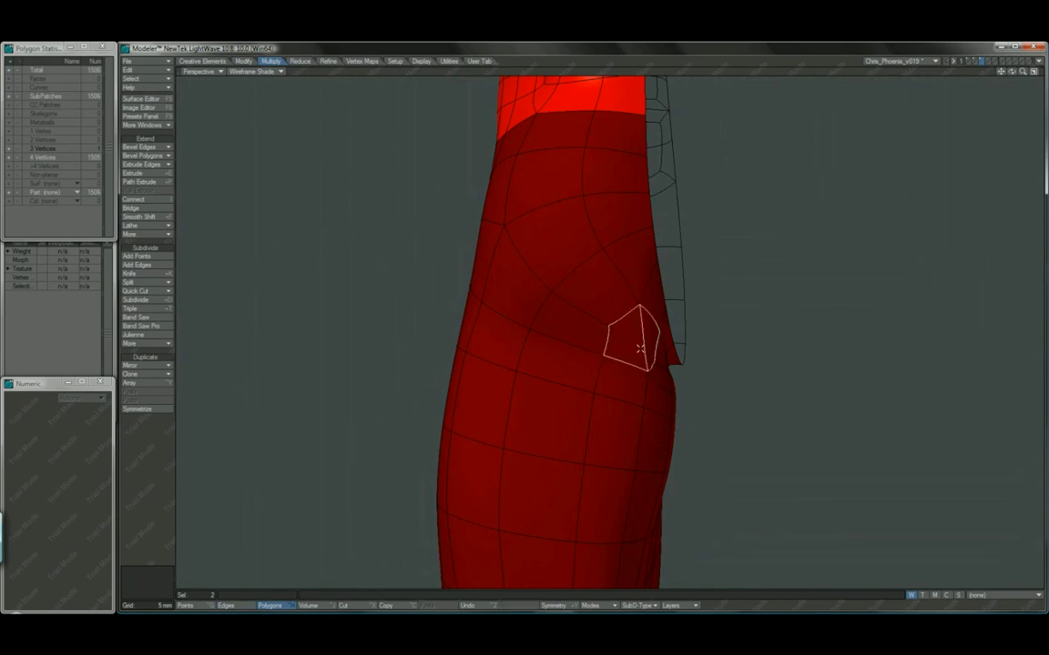
pyautogui.moveTo(640, 346); pyautogui.dragTo(635, 351)
pyautogui.click(134, 435)
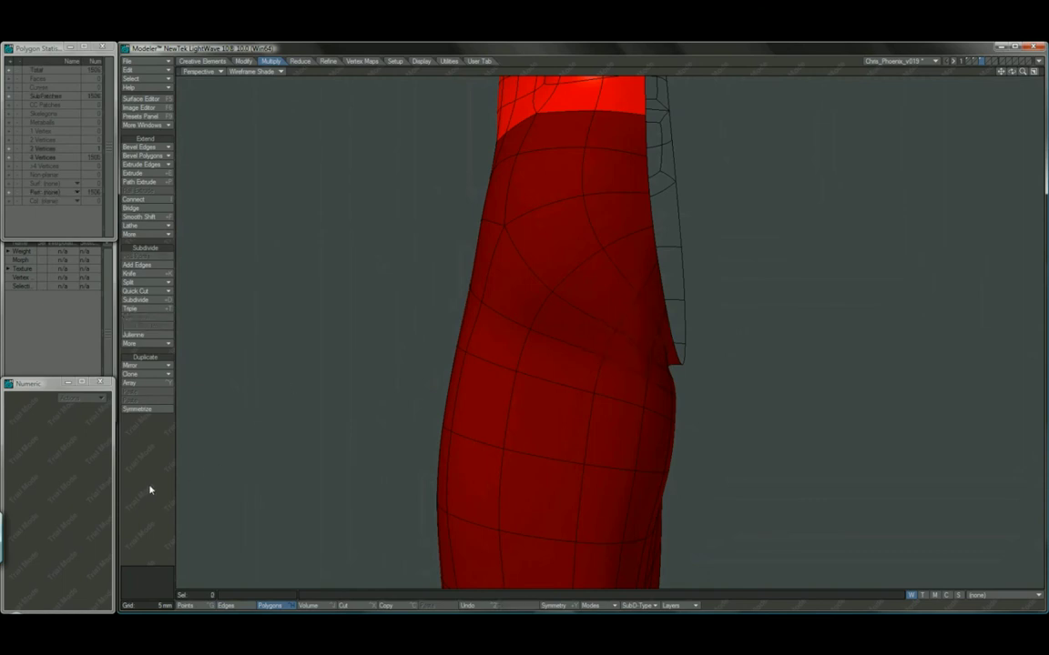
# Bevel the edges along the crease under the buttock and clear the selection.
pyautogui.click(225, 605)
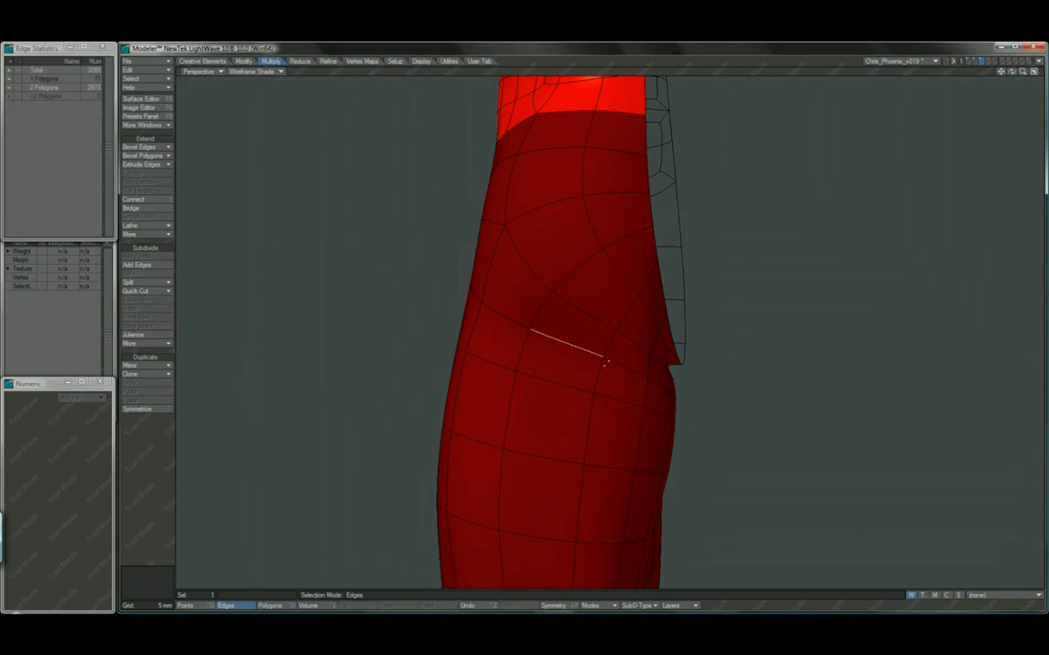
pyautogui.click(615, 364)
pyautogui.hotkey('ctrl', 'b')
pyautogui.moveTo(615, 370); pyautogui.dragTo(593, 387)
pyautogui.press('space')
pyautogui.click(158, 498)
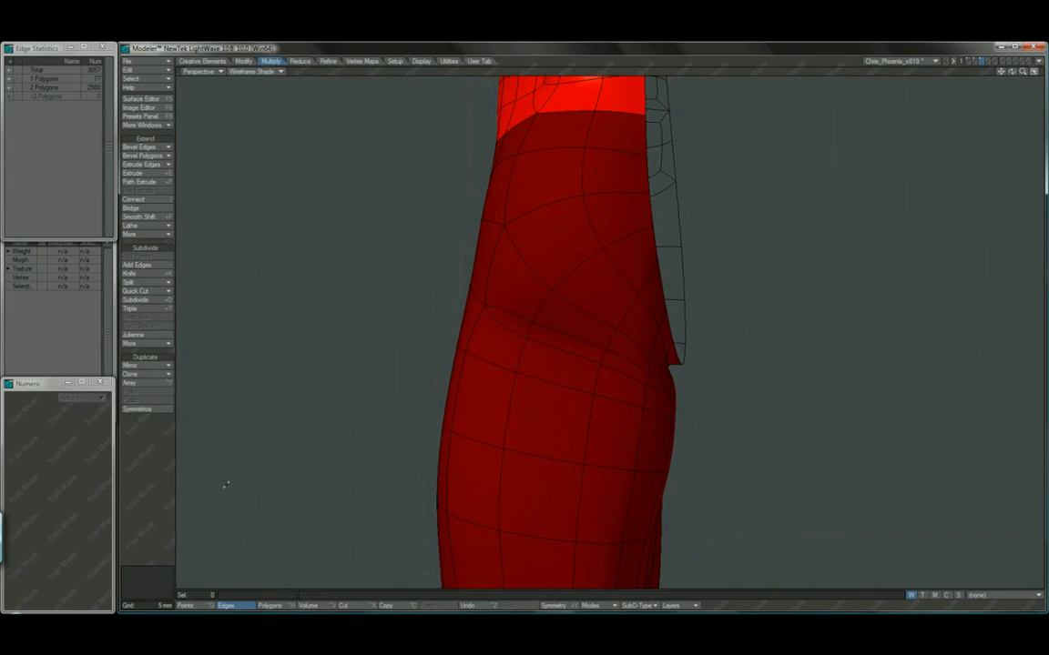
# Bevel the lower of the two new crease edge rows by about 2.7 mm.
pyautogui.moveTo(571, 346)
pyautogui.mouseDown()
pyautogui.moveTo(626, 382)
pyautogui.moveTo(591, 391)
pyautogui.mouseUp()
pyautogui.hotkey('ctrl', 'b')
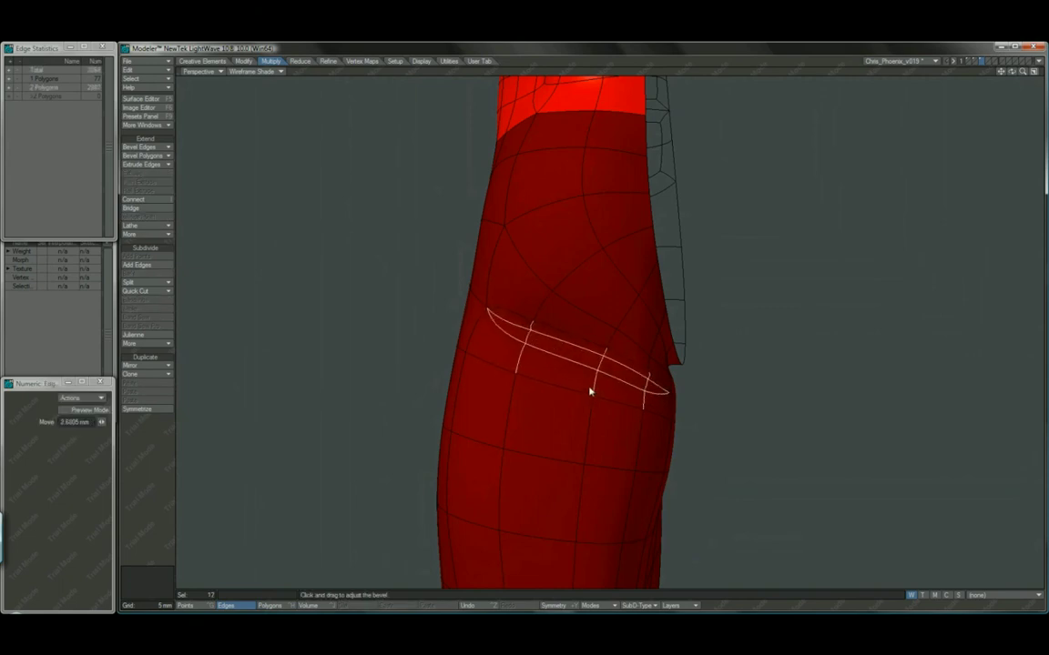
pyautogui.press('space')
# Merge the paired polygons at the outer and inner ends of the new crease band.
pyautogui.press('space')
pyautogui.moveTo(510, 312); pyautogui.dragTo(511, 324)
pyautogui.hotkey('shift', 'z')
pyautogui.press('/')
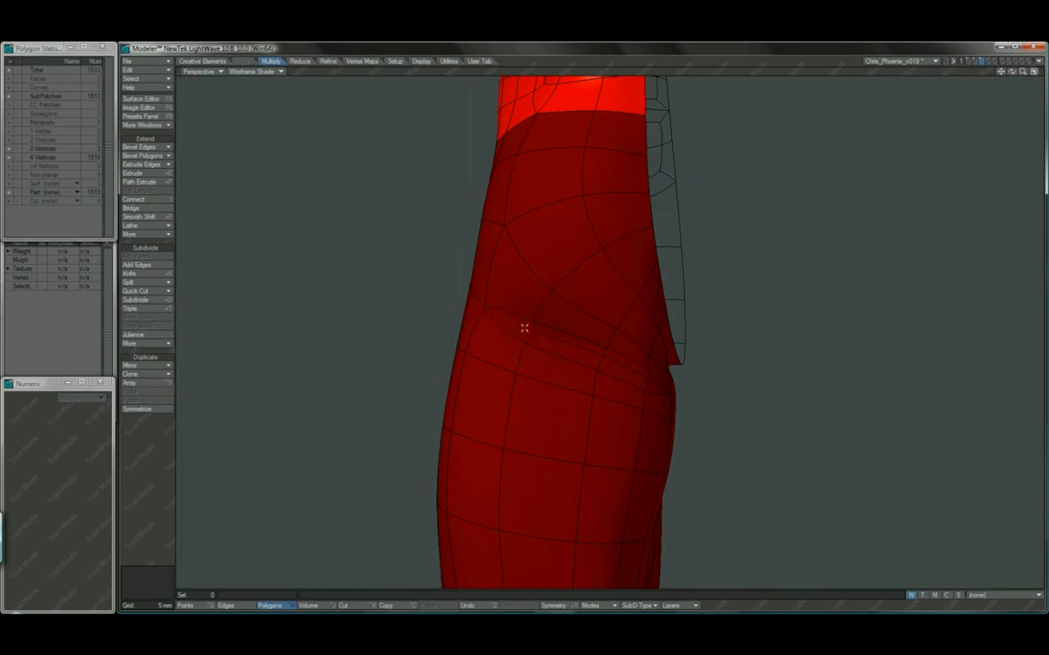
pyautogui.moveTo(652, 374); pyautogui.dragTo(657, 385)
pyautogui.hotkey('shift', 'z')
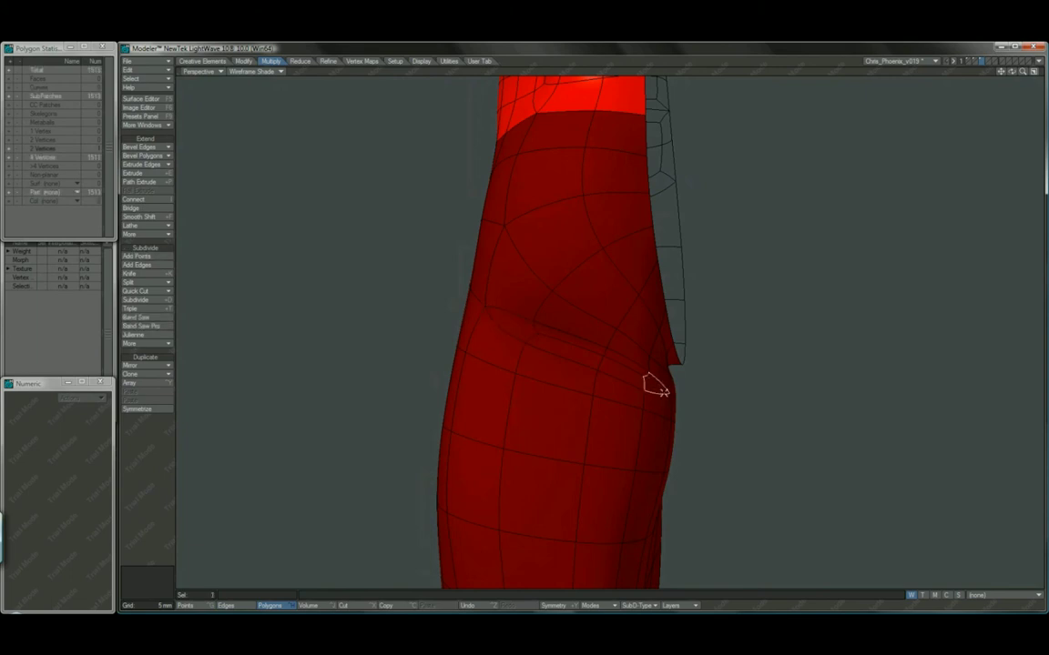
pyautogui.press('/')
# Move the two points at the inner end of the crease band about 3 mm in X and -0.87 mm in Z.
pyautogui.keyDown('alt'); pyautogui.moveTo(590, 353); pyautogui.dragTo(663, 370); pyautogui.keyUp('alt')
pyautogui.hotkey('ctrl', 'g')
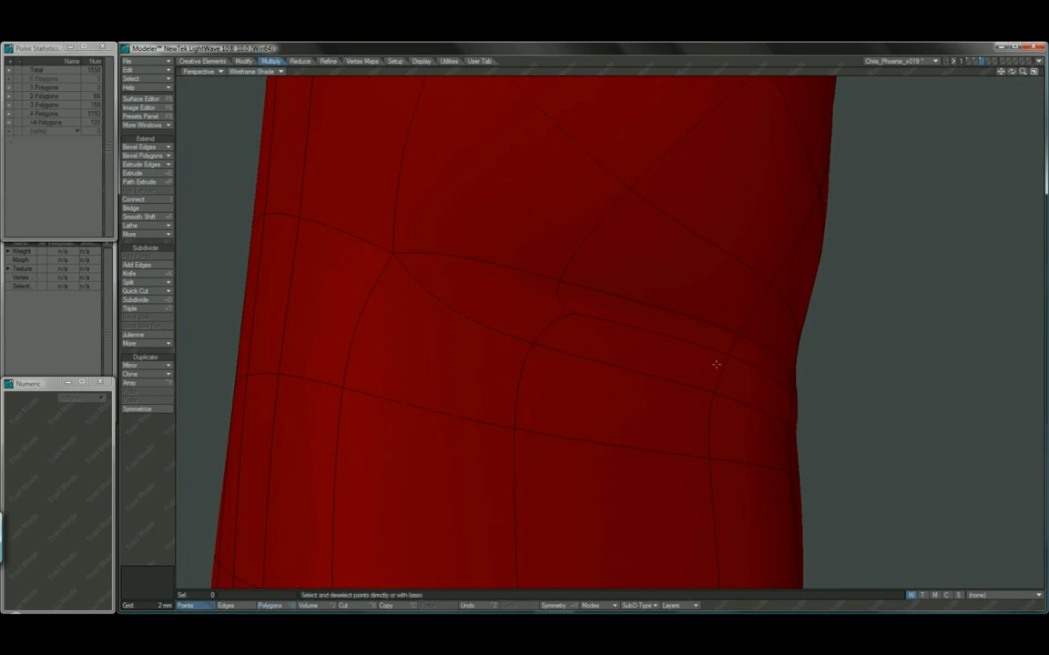
pyautogui.keyDown('shift'); pyautogui.click(801, 396); pyautogui.keyUp('shift')
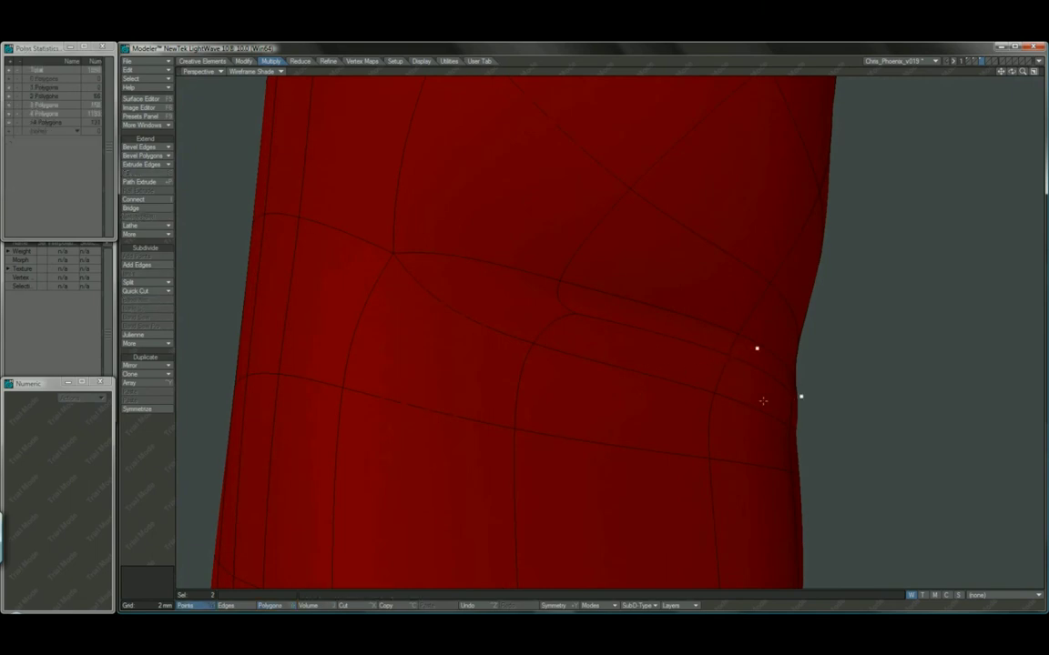
pyautogui.press('t')
pyautogui.moveTo(763, 400)
pyautogui.mouseDown()
pyautogui.moveTo(735, 408)
pyautogui.moveTo(752, 400)
pyautogui.mouseUp()
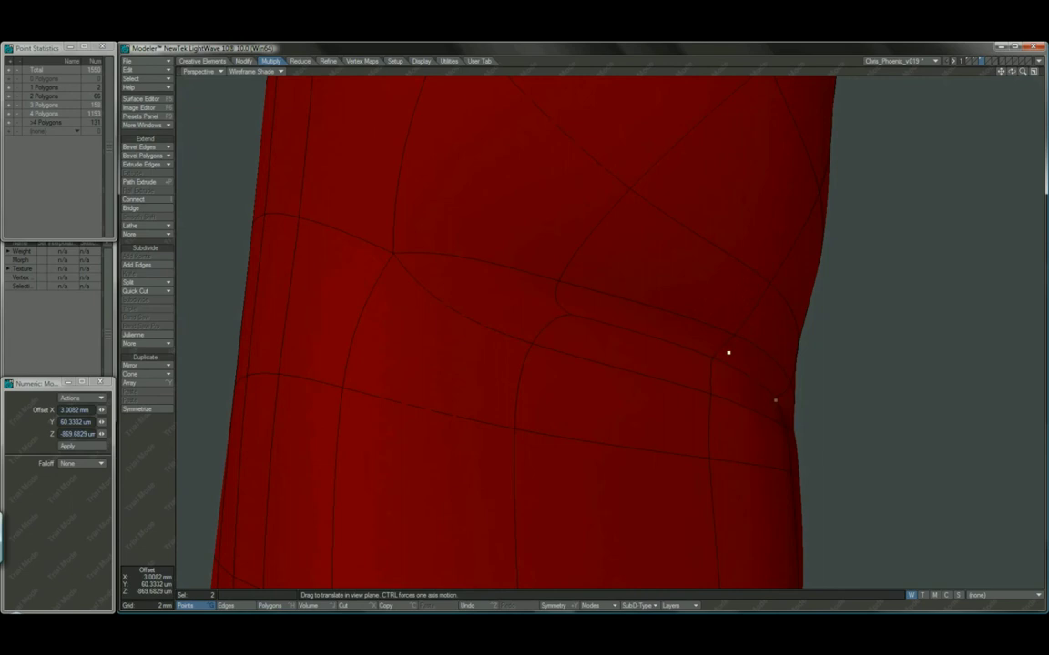
pyautogui.press('space')
pyautogui.click(140, 492)
# Spin the shared edge of the two polygons above the inner end of the crease and clear the selection.
pyautogui.keyDown('alt'); pyautogui.moveTo(797, 336); pyautogui.dragTo(728, 335); pyautogui.keyUp('alt')
pyautogui.press('space')
pyautogui.press('space')
pyautogui.moveTo(713, 323); pyautogui.dragTo(695, 345)
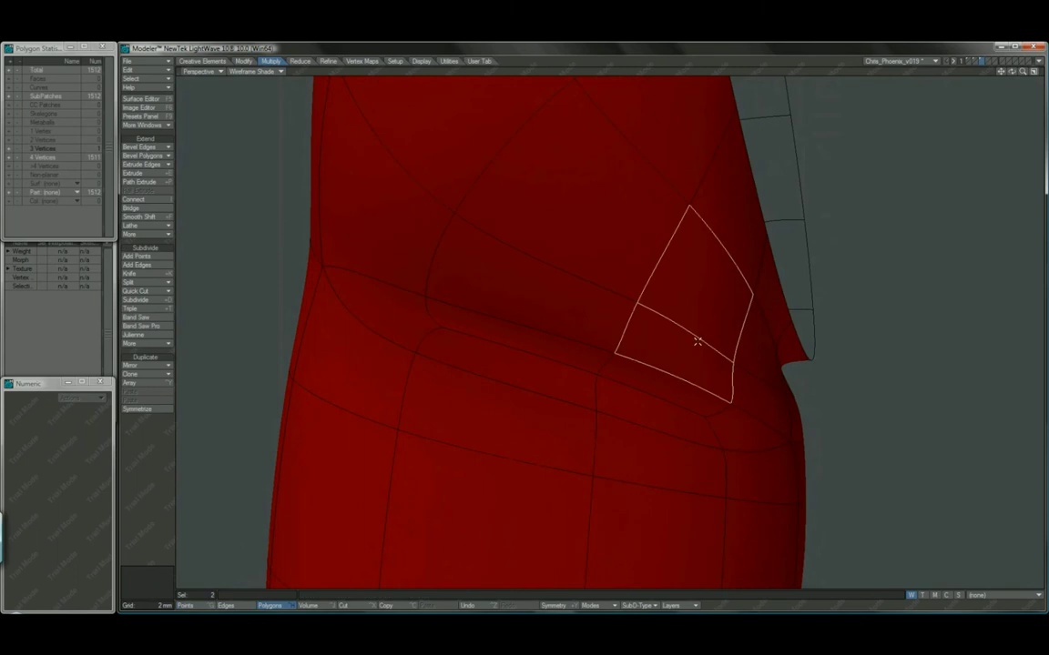
pyautogui.hotkey('ctrl', 'k')
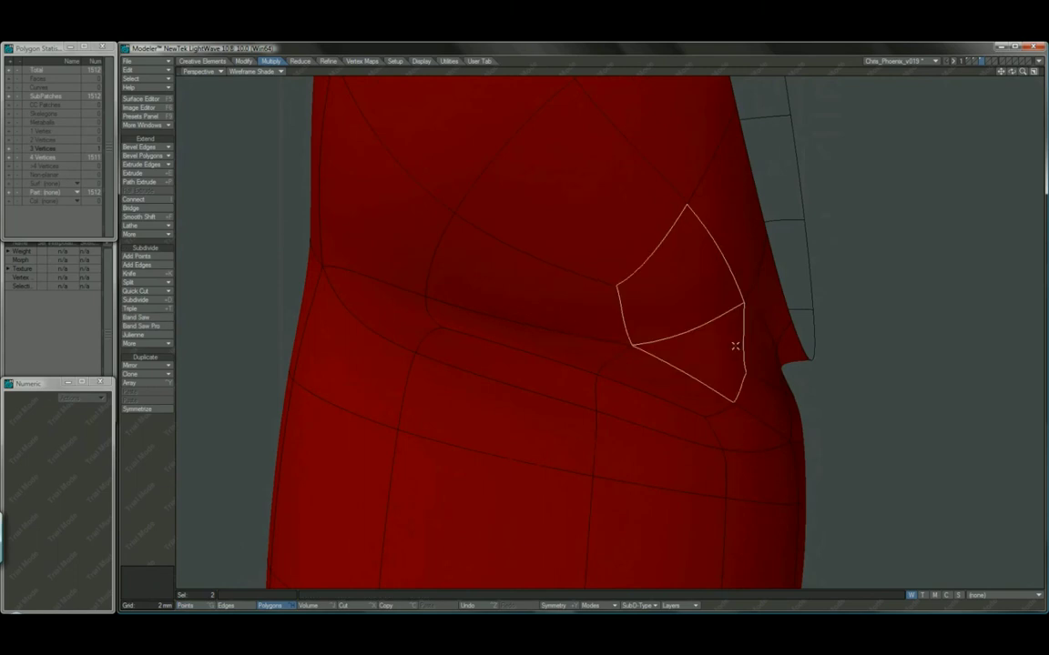
pyautogui.click(155, 489)
# Display the model in smooth shading and mirror the body half into a full figure.
pyautogui.press('KP_5')
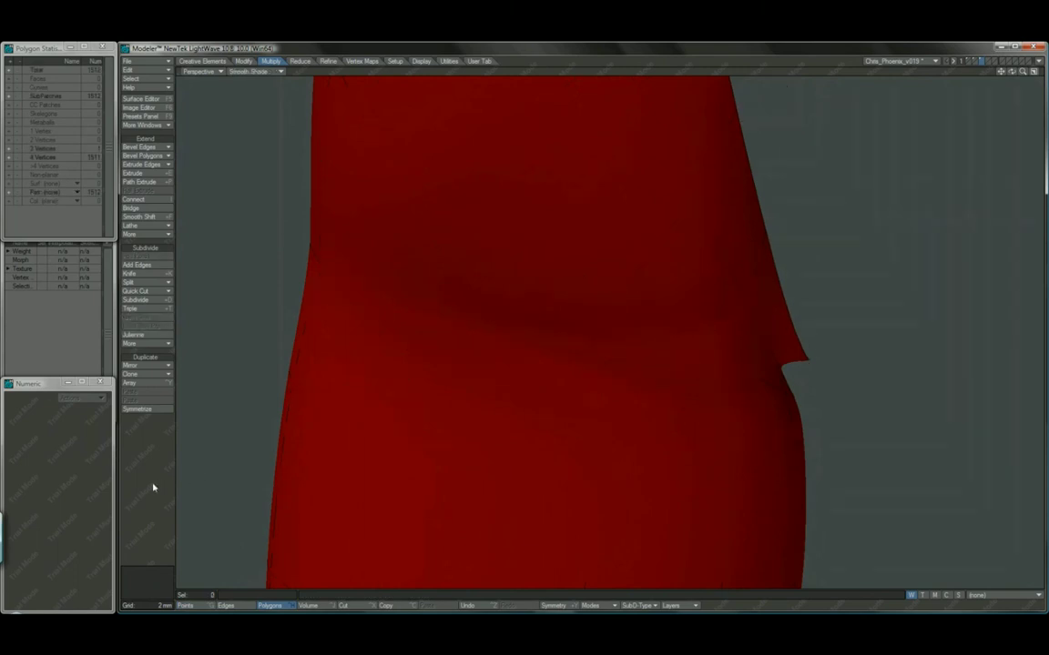
pyautogui.press('a')
pyautogui.keyDown('alt'); pyautogui.moveTo(676, 314); pyautogui.dragTo(766, 293); pyautogui.keyUp('alt')
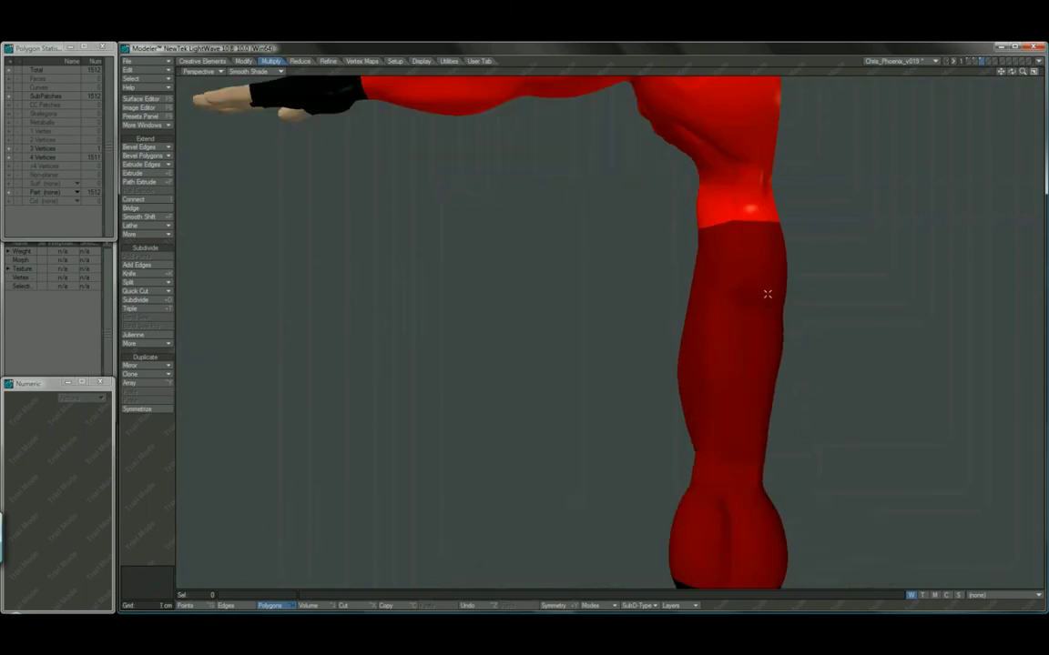
pyautogui.hotkey('shift', 'v')
pyautogui.press('n')
pyautogui.press('Return')
pyautogui.press('space')
# Examine the inner ends of both buttock creases up close, marking the polygons there on each side.
pyautogui.moveTo(736, 332)
pyautogui.keyDown('alt'); pyautogui.mouseDown()
pyautogui.moveTo(791, 319)
pyautogui.moveTo(726, 346)
pyautogui.moveTo(816, 349)
pyautogui.moveTo(753, 337)
pyautogui.moveTo(807, 328)
pyautogui.mouseUp(); pyautogui.keyUp('alt')
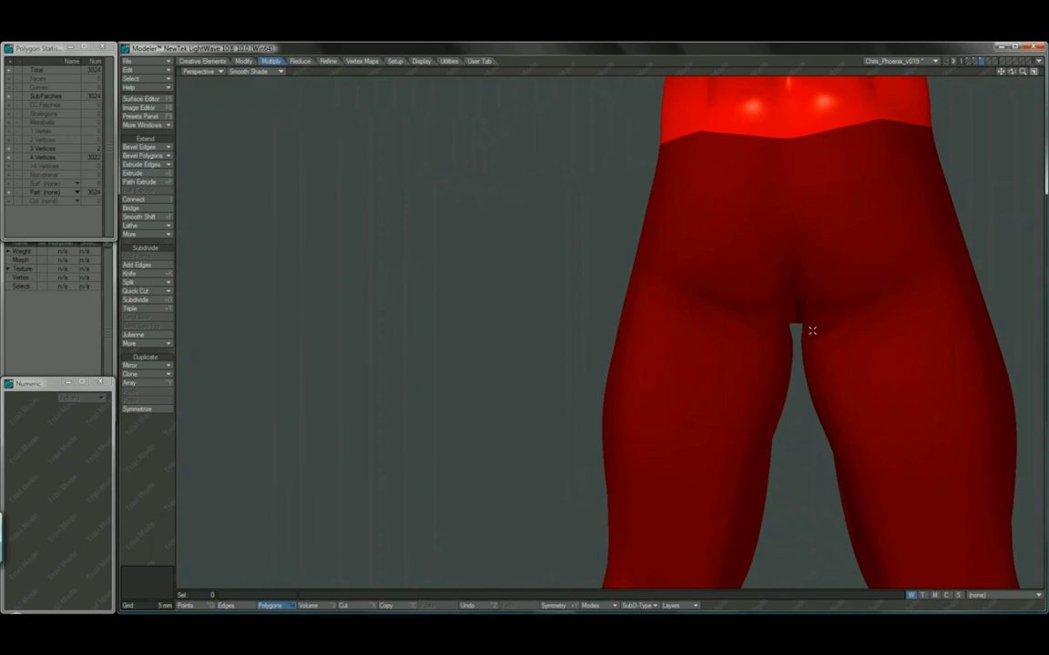
pyautogui.moveTo(805, 310); pyautogui.dragTo(820, 325, button='right')
pyautogui.keyDown('shift'); pyautogui.moveTo(777, 324); pyautogui.dragTo(786, 324); pyautogui.keyUp('shift')
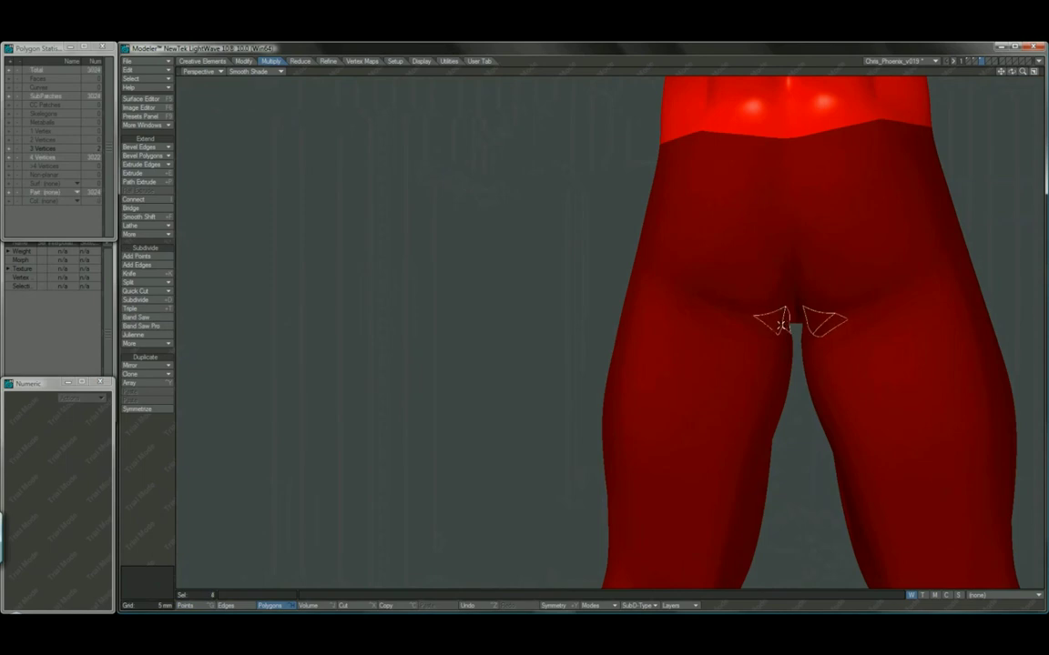
pyautogui.hotkey('shift', 'a')
pyautogui.keyDown('ctrl'); pyautogui.keyDown('alt'); pyautogui.moveTo(693, 336); pyautogui.dragTo(652, 341); pyautogui.keyUp('alt'); pyautogui.keyUp('ctrl')
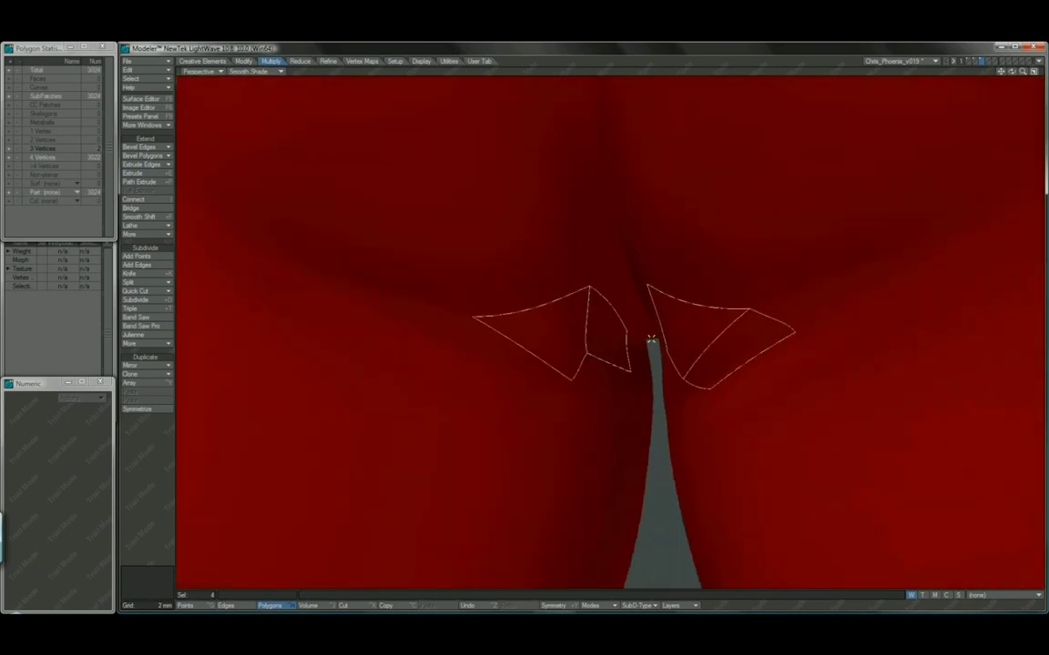
# Undo the mirroring, return to wireframe shading and clear the polygon selection.
pyautogui.press('u')
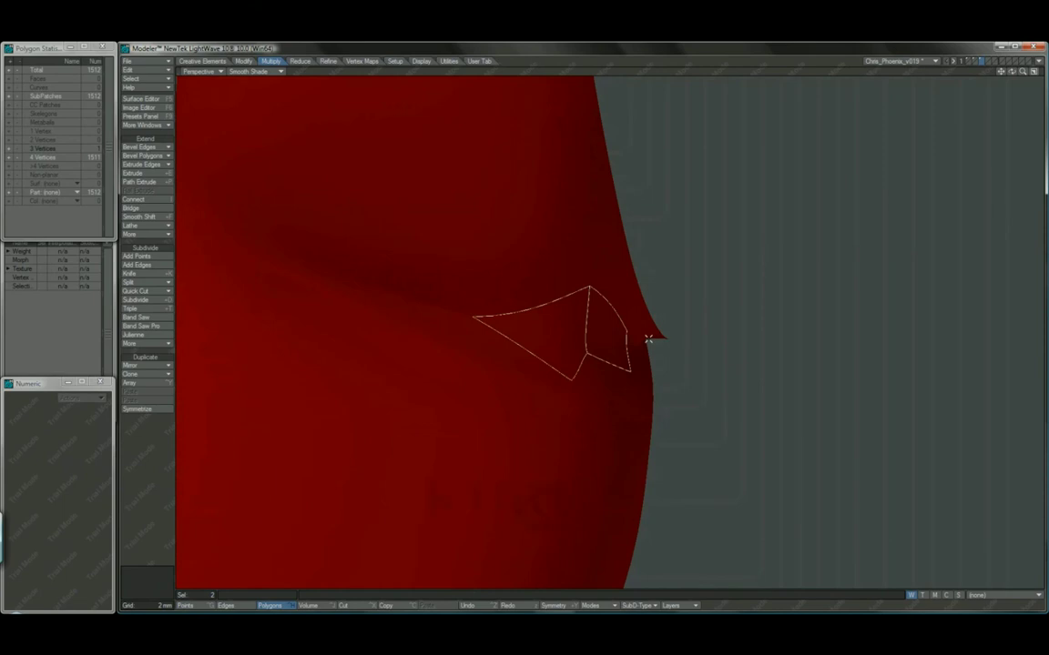
pyautogui.press('KP_3')
pyautogui.click(132, 474)
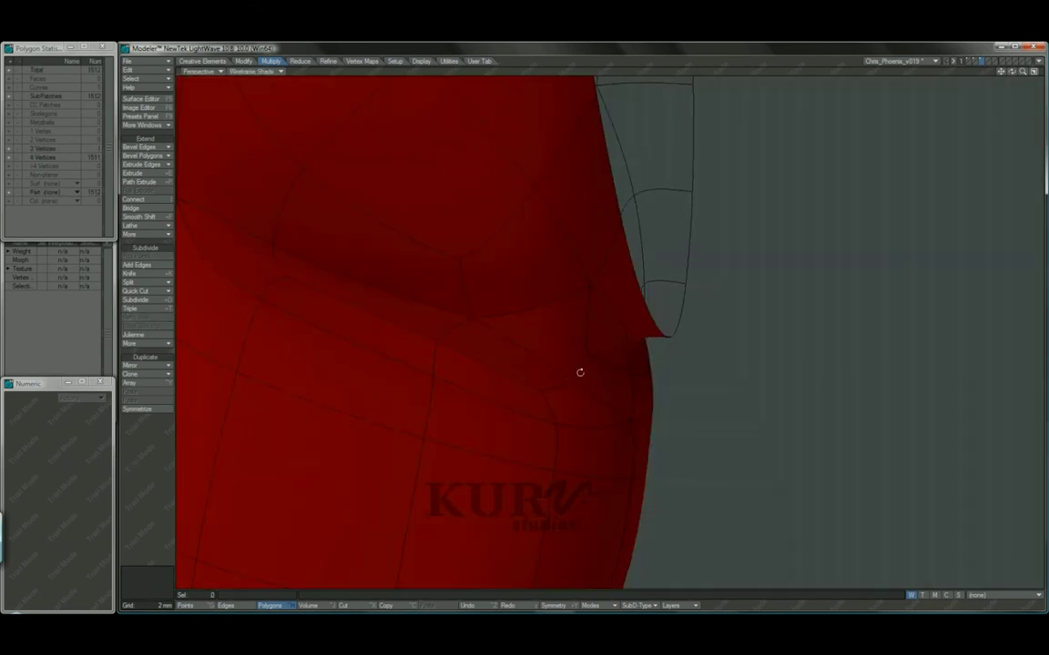
pyautogui.keyDown('alt'); pyautogui.moveTo(580, 372); pyautogui.dragTo(610, 356); pyautogui.keyUp('alt')
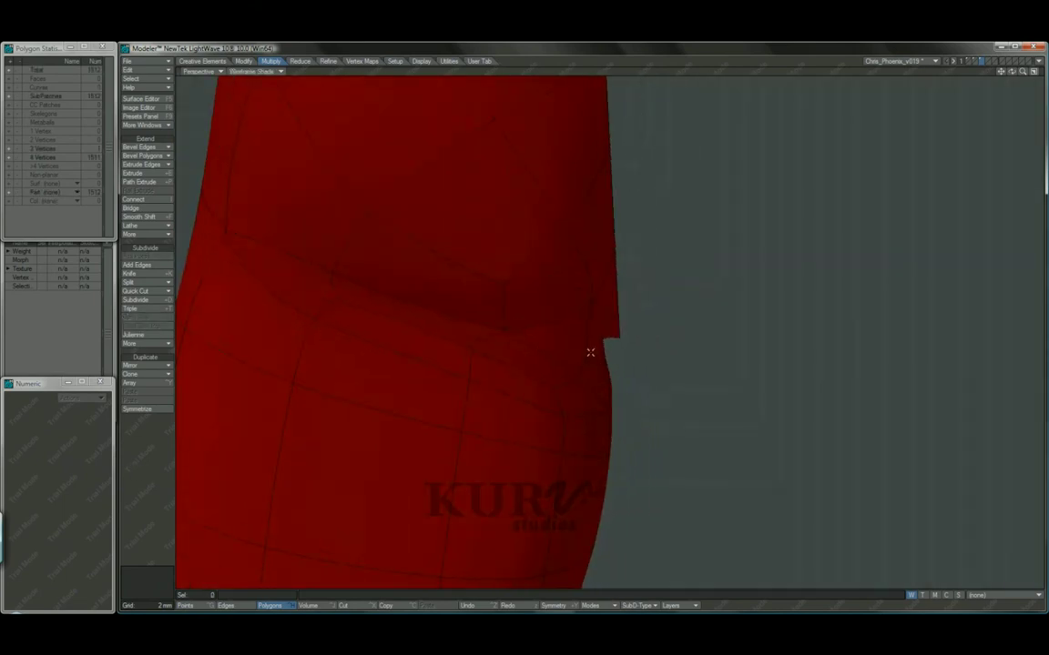
# Undo the crease band edits back to the state before the first edge bevel.
pyautogui.hotkey('ctrl', 'z')
pyautogui.hotkey('ctrl', 'z')
pyautogui.hotkey('ctrl', 'z')
pyautogui.hotkey('ctrl', 'z')
pyautogui.hotkey('ctrl', 'z')
pyautogui.hotkey('ctrl', 'z')
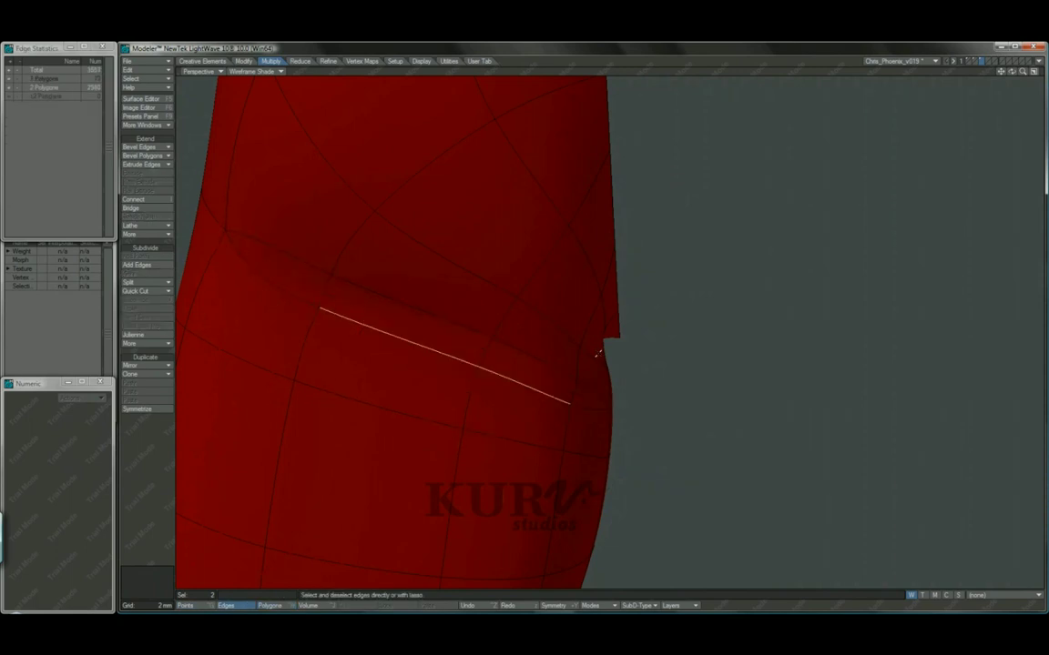
pyautogui.hotkey('ctrl', 'z')
# Swap the selected crease edges for the edge row just above them, bevel that row and clear the selection.
pyautogui.click(520, 362)
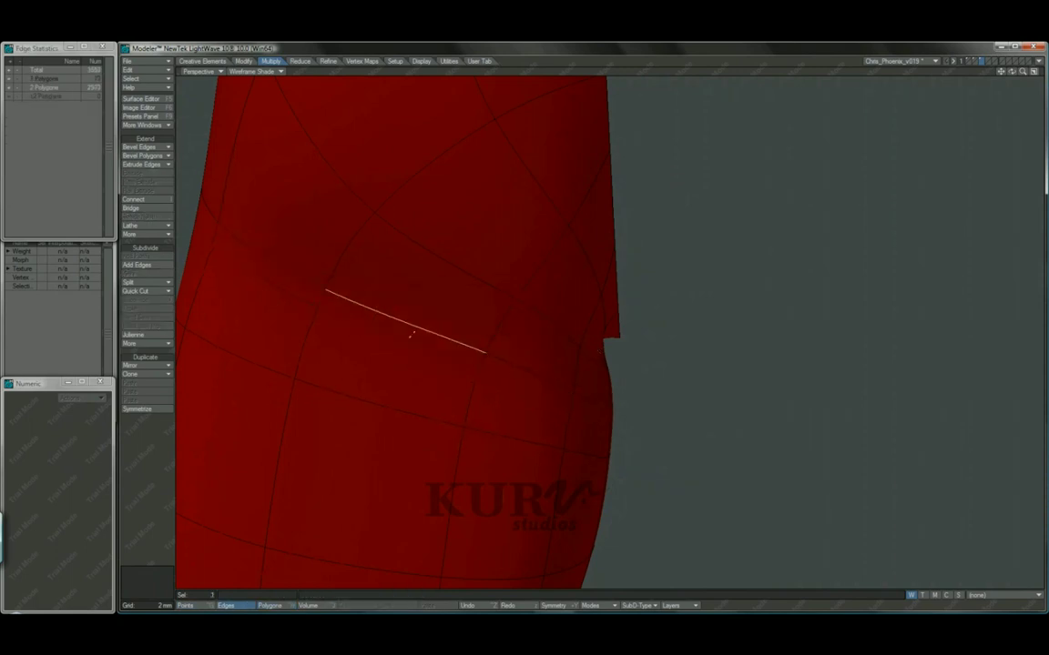
pyautogui.click(437, 330)
pyautogui.click(491, 274)
pyautogui.click(547, 322)
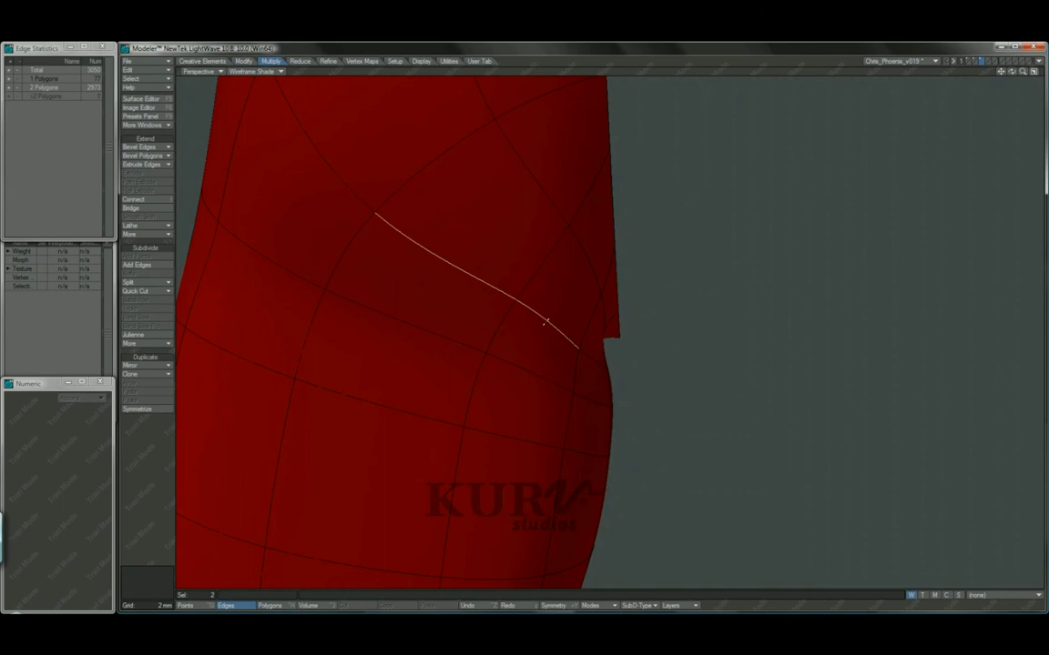
pyautogui.hotkey('ctrl', 'b')
pyautogui.moveTo(515, 315); pyautogui.dragTo(507, 315)
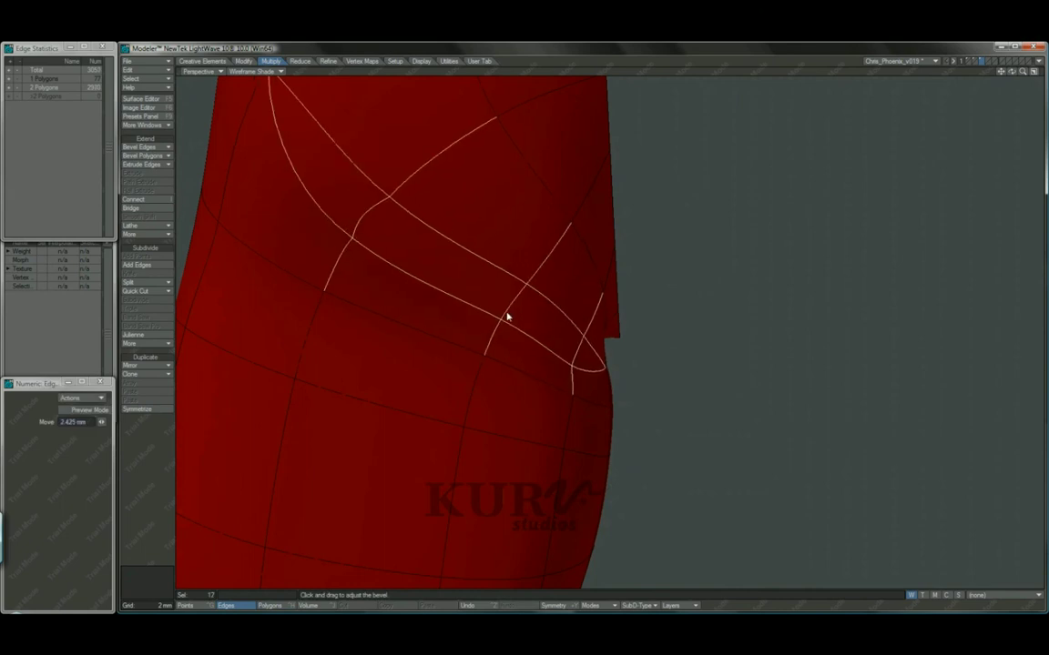
pyautogui.click(151, 485)
pyautogui.click(151, 485)
# Bevel the lower edge row of the new band above the crease by about 3.2 mm.
pyautogui.moveTo(418, 288)
pyautogui.mouseDown()
pyautogui.moveTo(557, 335)
pyautogui.moveTo(495, 350)
pyautogui.mouseUp()
pyautogui.hotkey('ctrl', 'b')
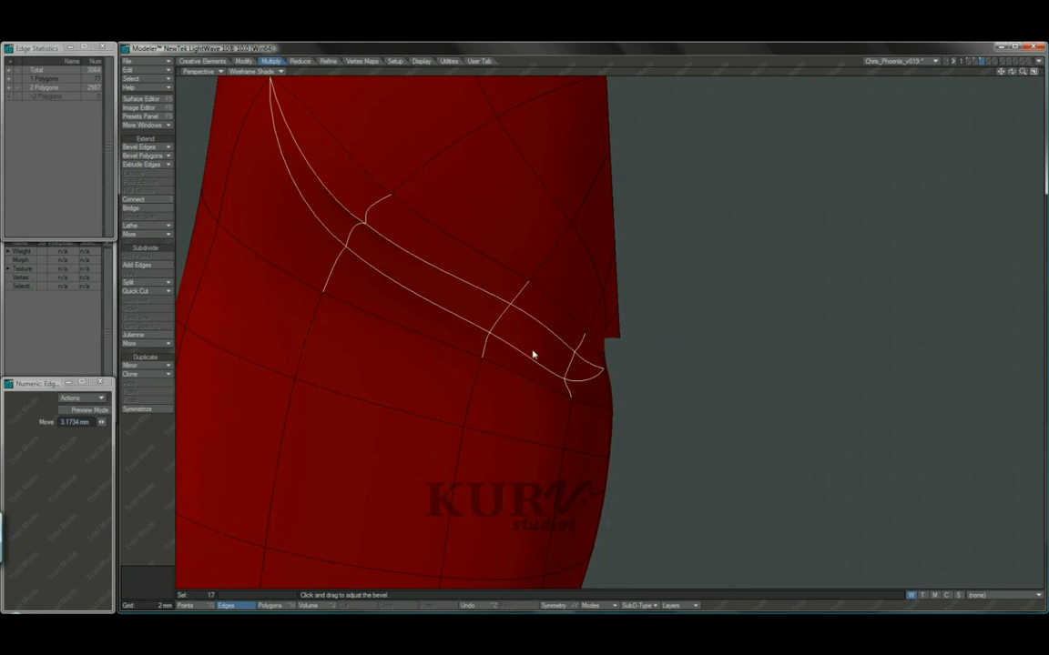
pyautogui.press('space')
# Merge the paired polygons at the inner and outer ends of the band above the crease.
pyautogui.press('space')
pyautogui.moveTo(586, 345); pyautogui.dragTo(591, 359)
pyautogui.hotkey('shift', 'z')
pyautogui.press('/')
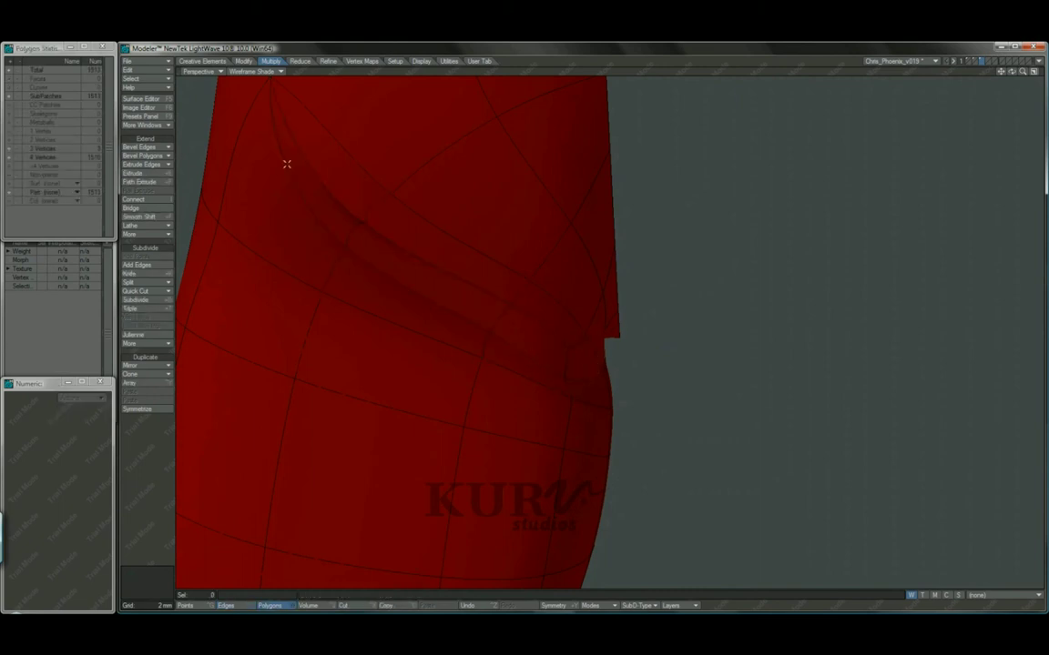
pyautogui.moveTo(338, 175); pyautogui.dragTo(320, 196)
pyautogui.press('Delete')
# Reposition a point near the outer end of the new band with the Move tool, redoing the first attempt.
pyautogui.press('space')
pyautogui.click(353, 233)
pyautogui.keyDown('alt'); pyautogui.moveTo(381, 279); pyautogui.dragTo(506, 353); pyautogui.keyUp('alt')
pyautogui.press('t')
pyautogui.moveTo(550, 416); pyautogui.dragTo(516, 374)
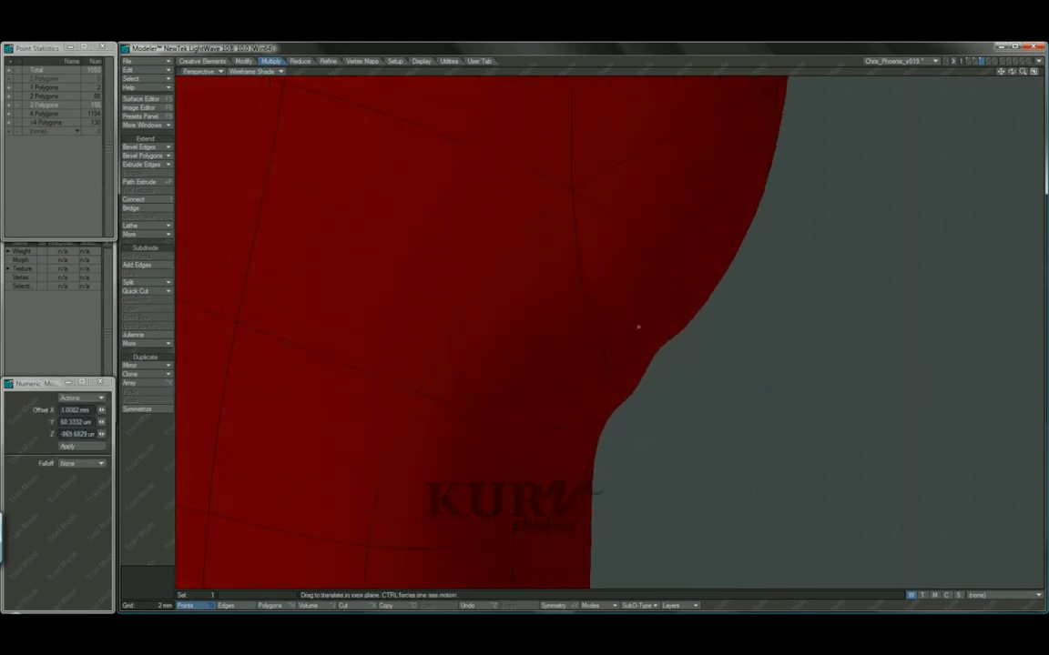
pyautogui.hotkey('ctrl', 'z')
pyautogui.moveTo(555, 420); pyautogui.dragTo(556, 418)
pyautogui.moveTo(667, 398); pyautogui.dragTo(663, 393)
# Move the polygon just above the inner end of the crease and clear the selection.
pyautogui.keyDown('alt'); pyautogui.moveTo(663, 393); pyautogui.dragTo(519, 332); pyautogui.keyUp('alt')
pyautogui.press('space')
pyautogui.press('space')
pyautogui.press('space')
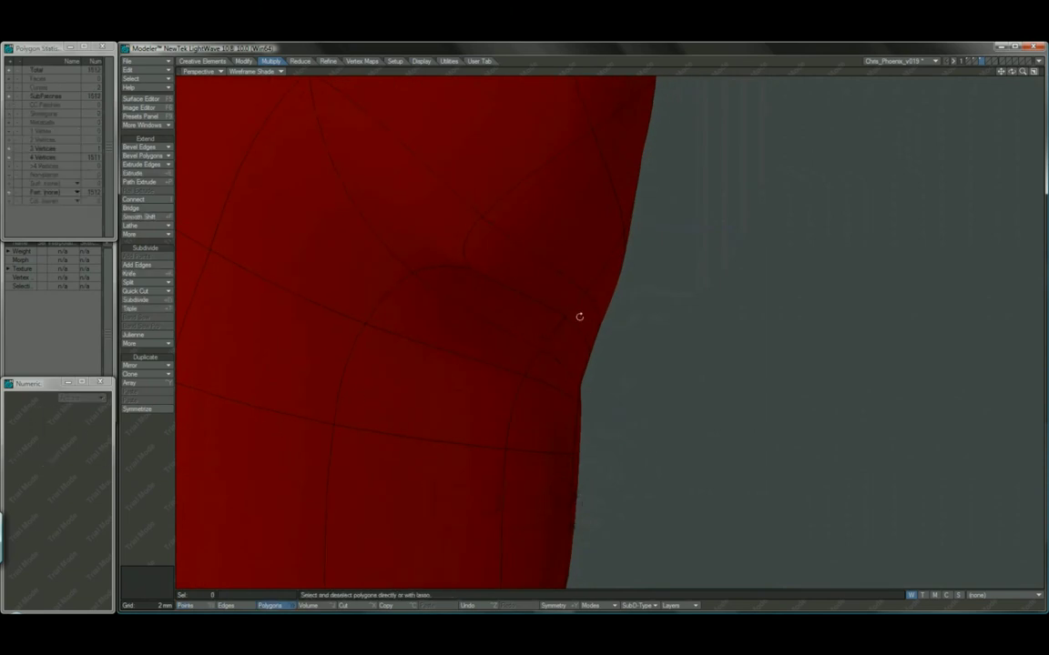
pyautogui.keyDown('alt'); pyautogui.moveTo(581, 316); pyautogui.dragTo(639, 356); pyautogui.keyUp('alt')
pyautogui.click(514, 295)
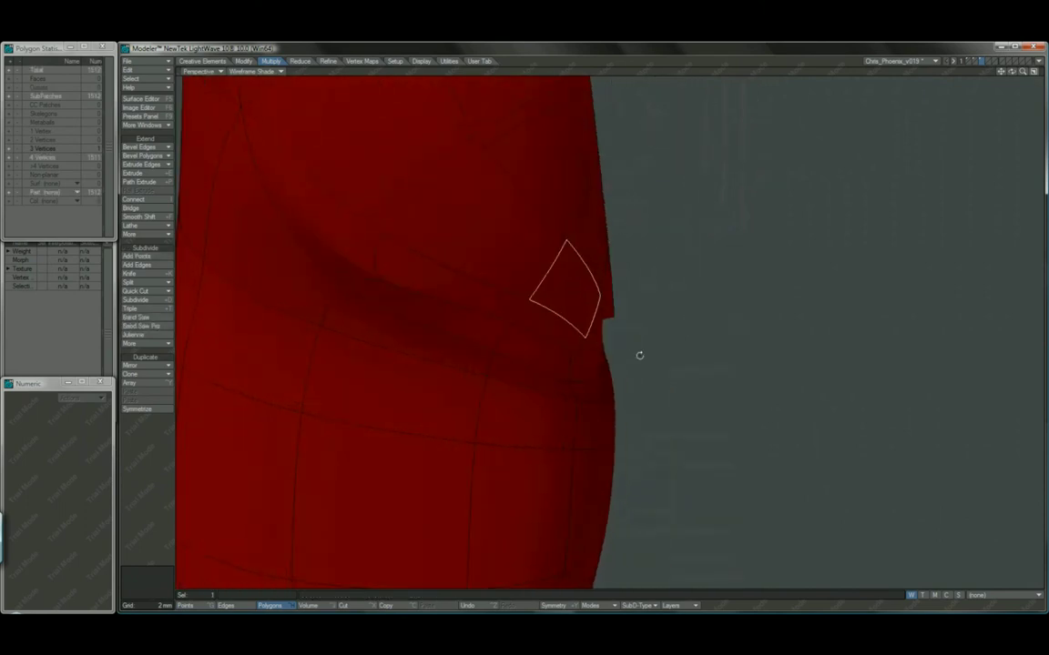
pyautogui.press('t')
pyautogui.keyDown('alt'); pyautogui.moveTo(551, 329); pyautogui.dragTo(583, 387); pyautogui.keyUp('alt')
pyautogui.moveTo(585, 314); pyautogui.dragTo(536, 409)
pyautogui.press('space')
pyautogui.click(158, 497)
# Undo the moves, merges and bevels made on the edge row above the crease.
pyautogui.scroll(-3, 552, 306)
pyautogui.scroll(3, 536, 362)
pyautogui.keyDown('alt'); pyautogui.moveTo(536, 360); pyautogui.dragTo(536, 389); pyautogui.keyUp('alt')
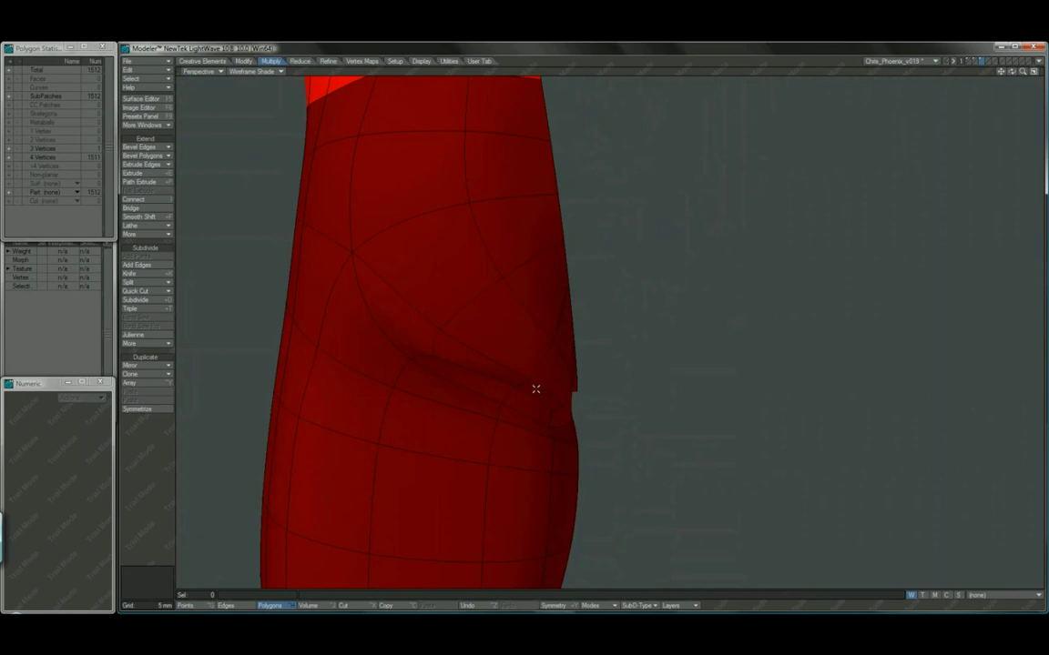
pyautogui.click(540, 378)
pyautogui.hotkey('ctrl', 'z')
pyautogui.hotkey('ctrl', 'z')
pyautogui.hotkey('ctrl', 'z')
pyautogui.hotkey('ctrl', 'z')
pyautogui.hotkey('ctrl', 'z')
pyautogui.hotkey('ctrl', 'z')
pyautogui.hotkey('ctrl', 'z')
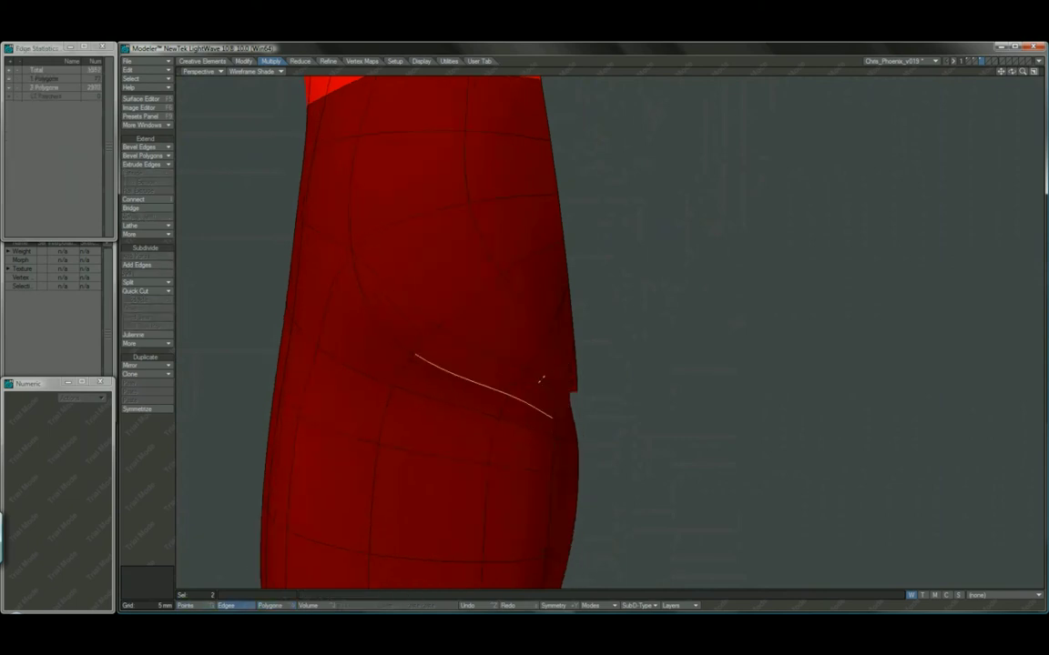
# Clear the old selection and select the three edges running along the crease under the buttock.
pyautogui.click(141, 425)
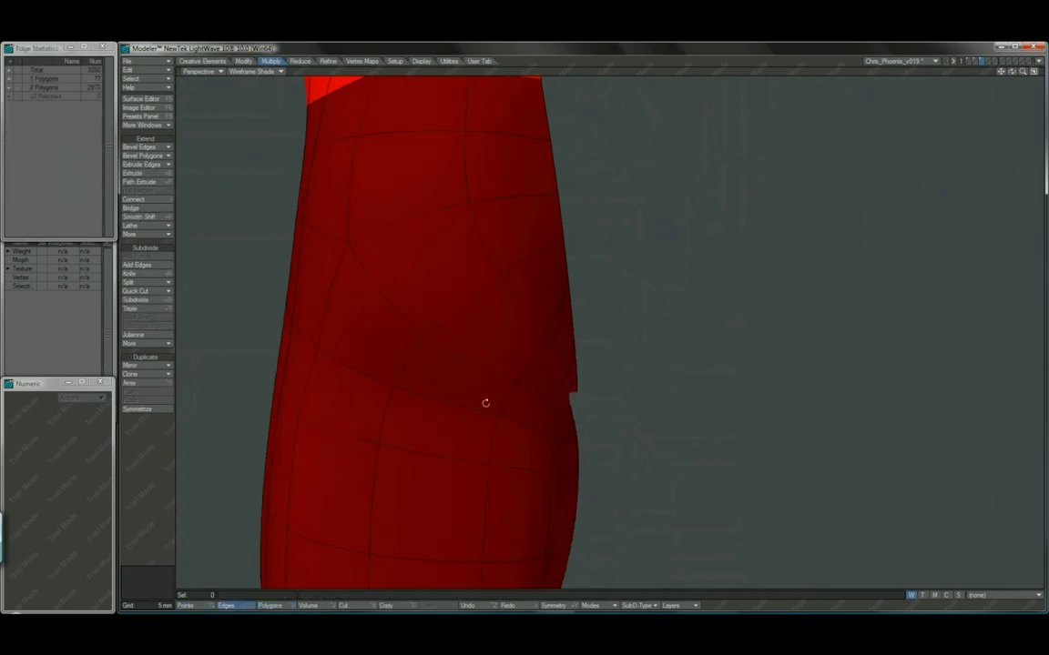
pyautogui.keyDown('alt'); pyautogui.moveTo(548, 386); pyautogui.dragTo(534, 390); pyautogui.keyUp('alt')
pyautogui.click(447, 402)
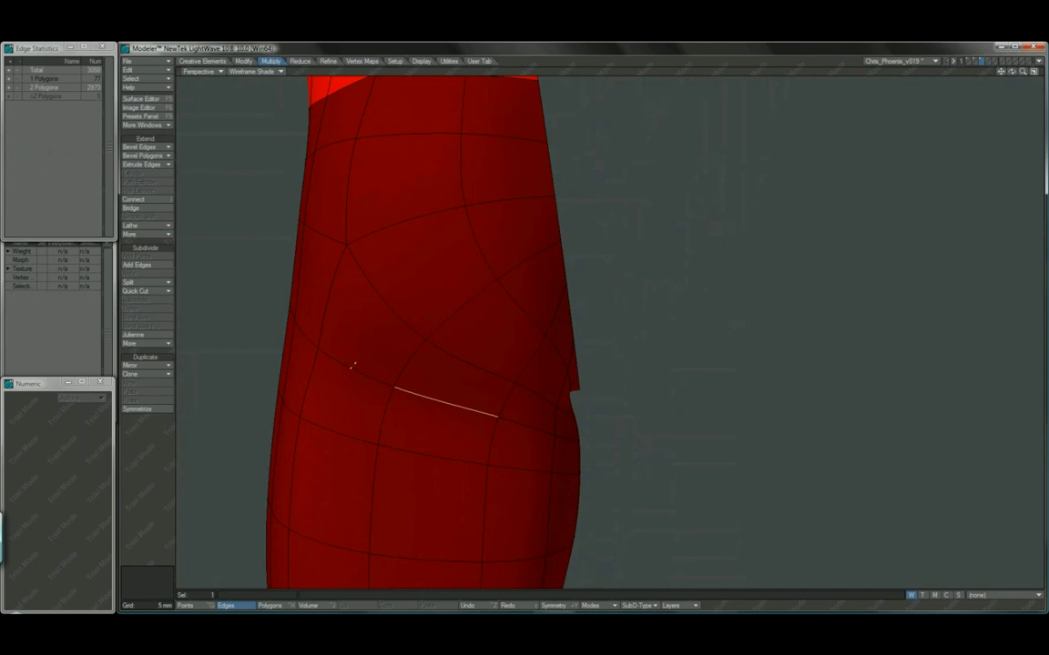
pyautogui.keyDown('shift'); pyautogui.click(353, 365); pyautogui.keyUp('shift')
pyautogui.keyDown('shift'); pyautogui.click(522, 429); pyautogui.keyUp('shift')
# Spin the shared edge of the two polygons at the inner end of the crease and deselect them.
pyautogui.hotkey('ctrl', 'h')
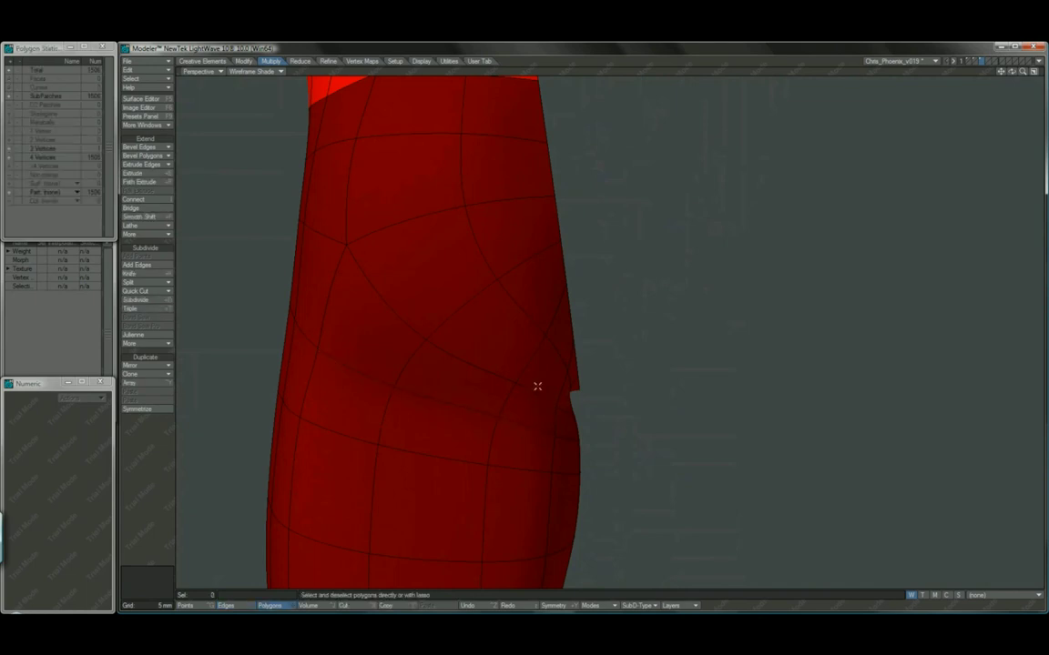
pyautogui.moveTo(536, 386); pyautogui.dragTo(534, 396)
pyautogui.hotkey('ctrl', 'k')
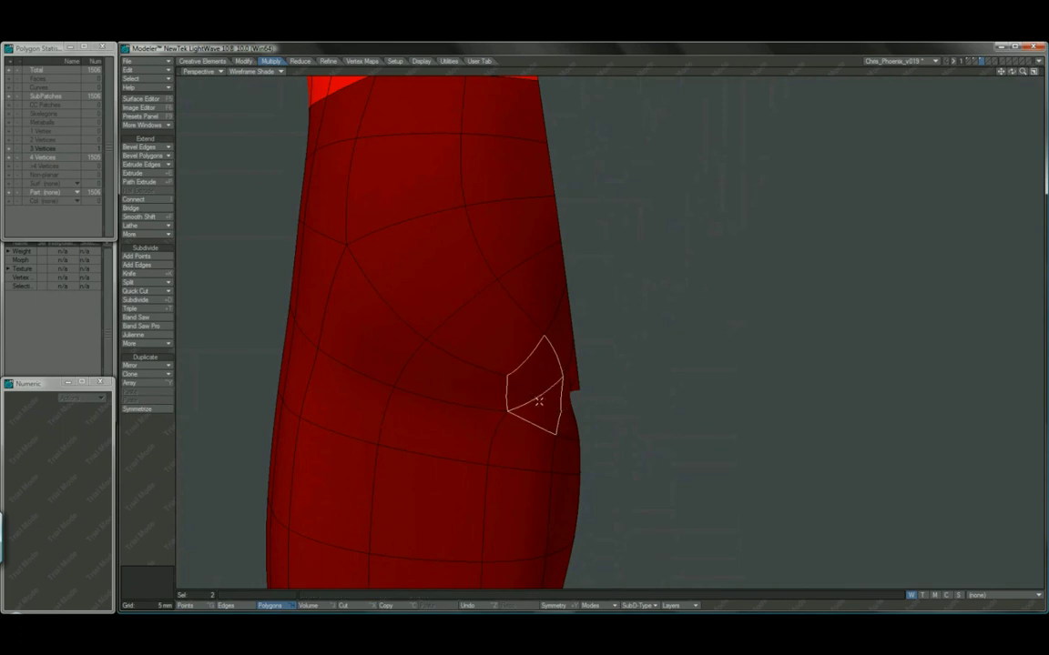
pyautogui.press('/')
# Swap the crease selection's inner edge for the newly spun one and bevel the edge row under the buttock.
pyautogui.click(225, 606)
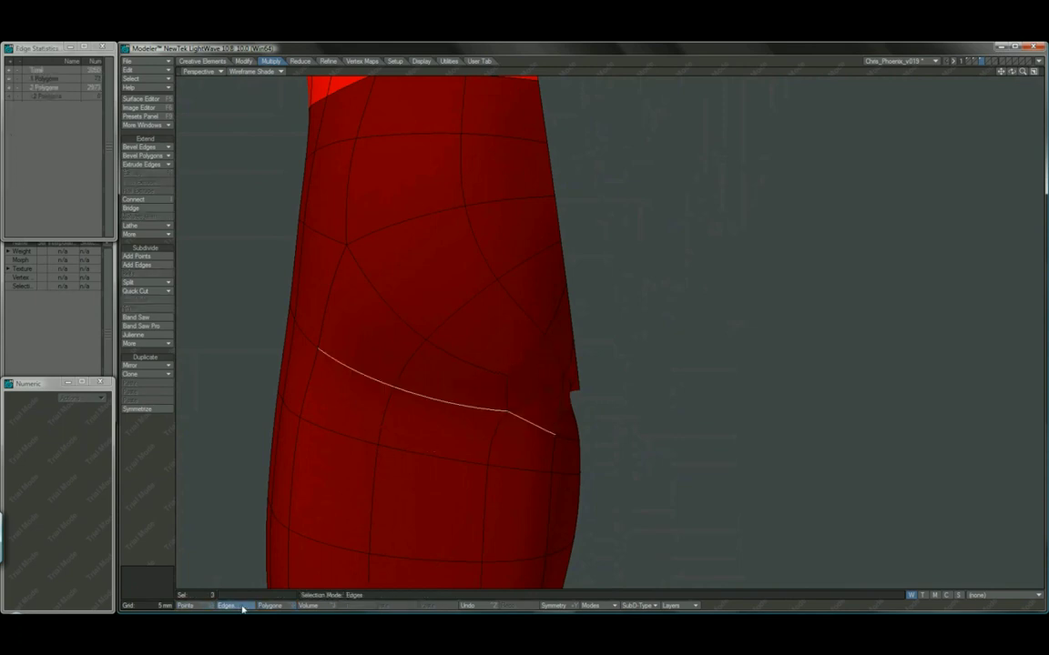
pyautogui.click(535, 420)
pyautogui.keyDown('shift'); pyautogui.click(541, 396); pyautogui.keyUp('shift')
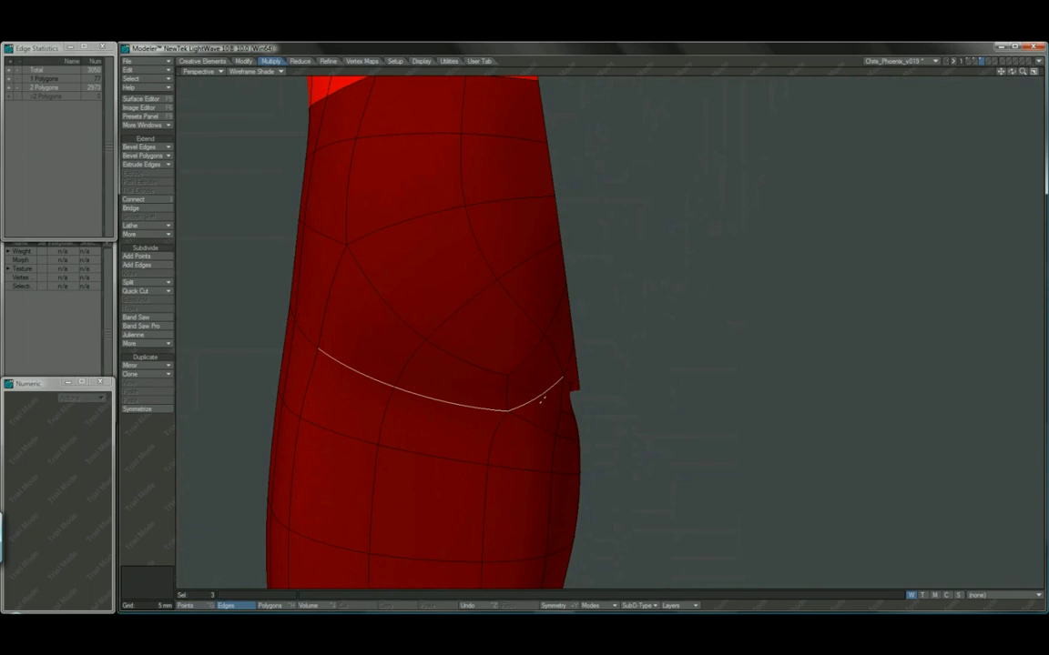
pyautogui.keyDown('alt'); pyautogui.moveTo(542, 397); pyautogui.dragTo(510, 396); pyautogui.keyUp('alt')
pyautogui.hotkey('ctrl', 'b')
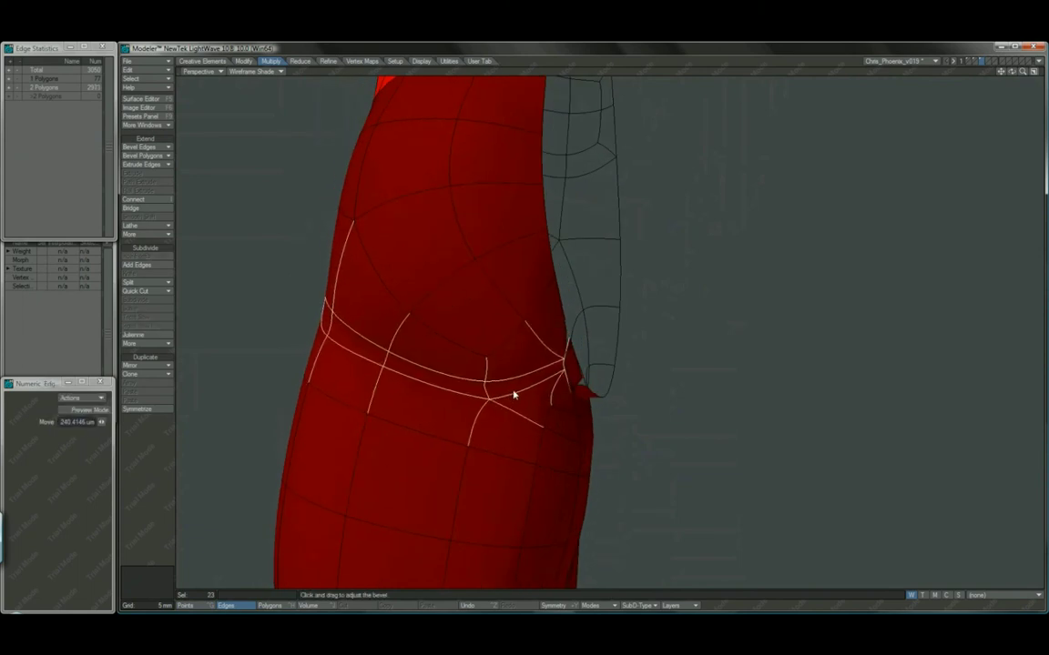
# Triple the more-than-four-sided polygon at the inner end of the beveled crease.
pyautogui.hotkey('ctrl', 'h')
pyautogui.click(564, 369)
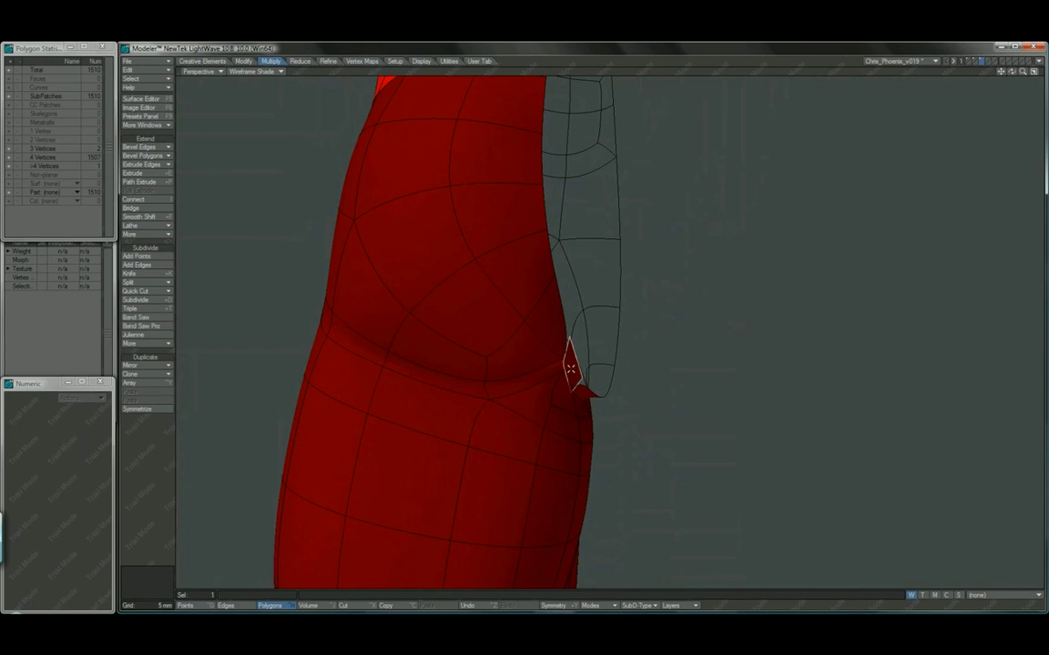
pyautogui.keyDown('alt'); pyautogui.moveTo(589, 385); pyautogui.dragTo(586, 297); pyautogui.keyUp('alt')
pyautogui.hotkey('shift', 't')
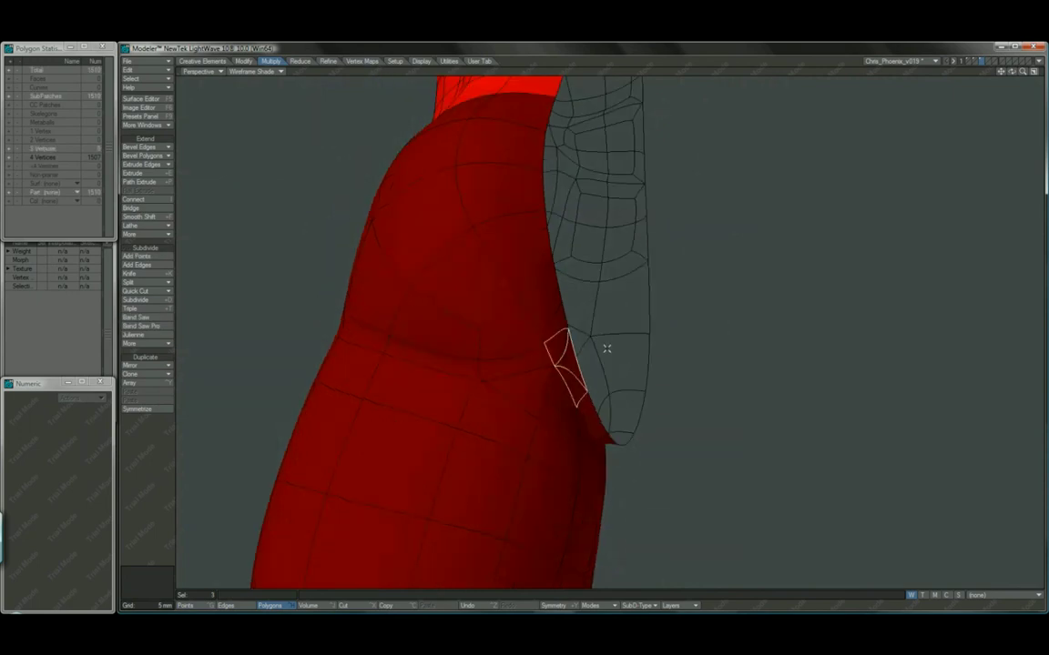
pyautogui.hotkey('shift', 'a')
# Clear the selection, select the row of edges along the buttock crease and bevel it by about 2.7 mm.
pyautogui.keyDown('ctrl'); pyautogui.keyDown('alt'); pyautogui.moveTo(629, 355); pyautogui.dragTo(503, 355); pyautogui.keyUp('alt'); pyautogui.keyUp('ctrl')
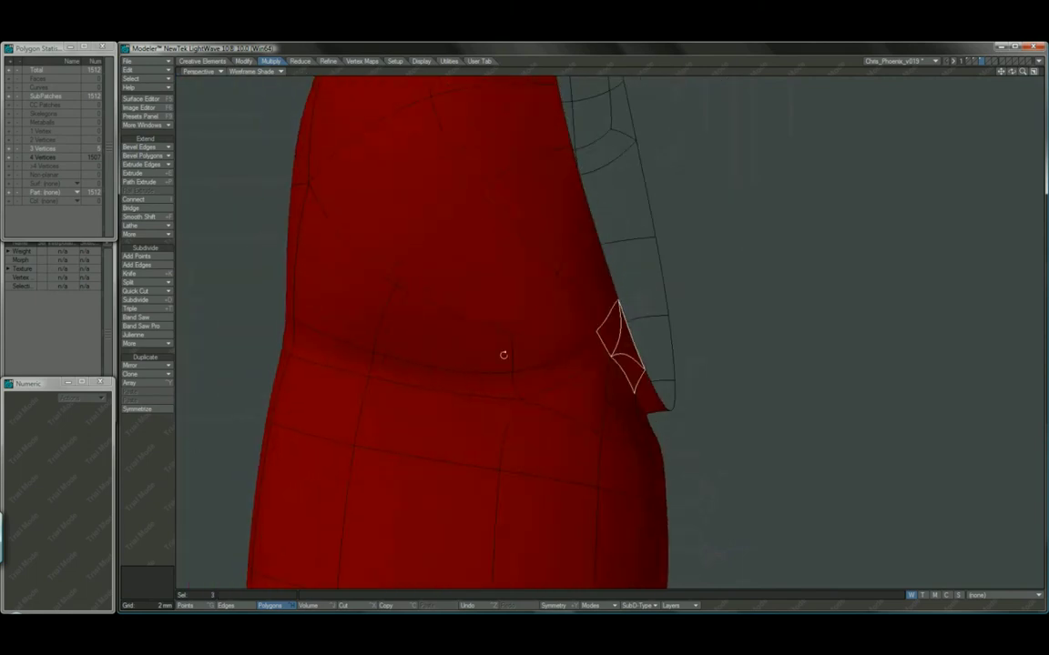
pyautogui.click(225, 605)
pyautogui.click(138, 423)
pyautogui.moveTo(295, 321)
pyautogui.mouseDown()
pyautogui.moveTo(368, 352)
pyautogui.moveTo(538, 360)
pyautogui.mouseUp()
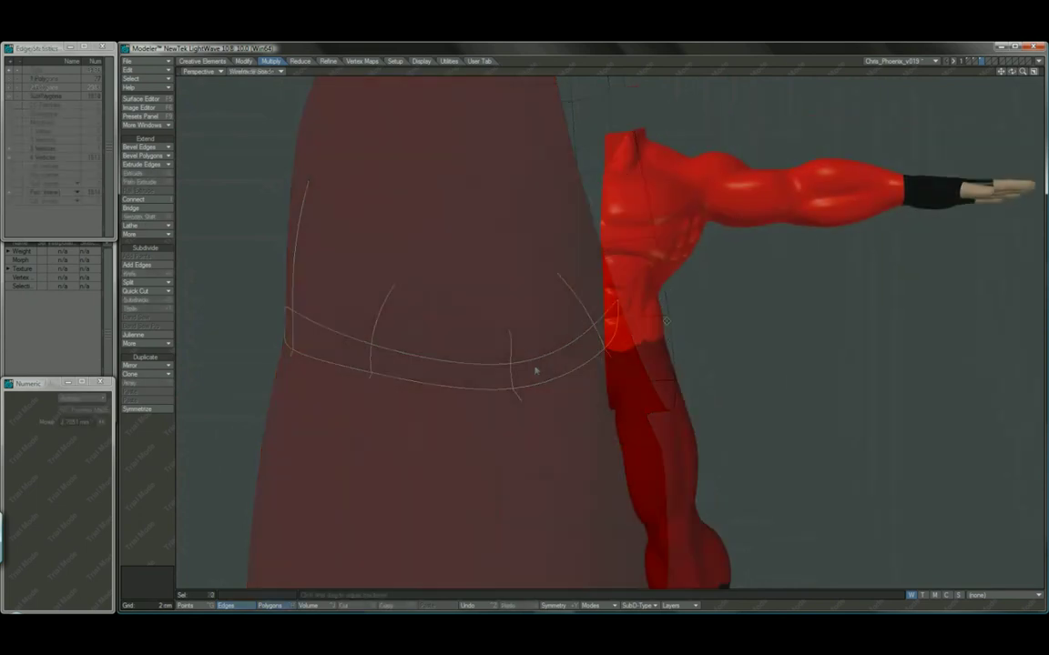
# Select the forearm and wrist polygons up to the hand, assign them the CP_Gloves_BLACK surface and clear the selection.
pyautogui.keyDown('alt'); pyautogui.moveTo(684, 302); pyautogui.dragTo(648, 330); pyautogui.keyUp('alt')
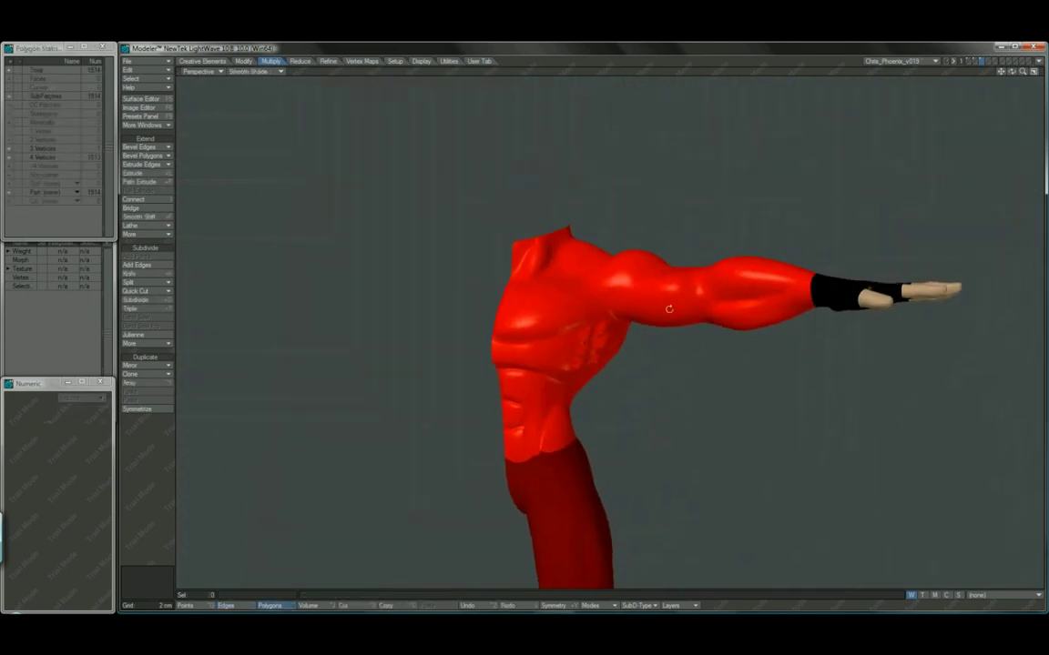
pyautogui.scroll(3, 645, 321)
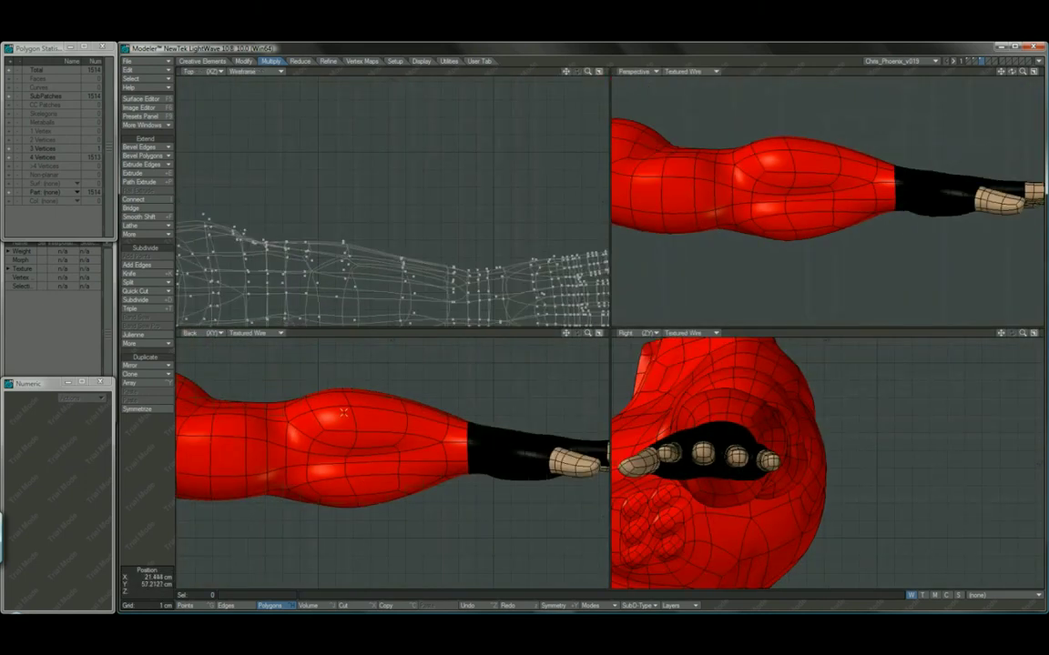
pyautogui.moveTo(315, 367)
pyautogui.mouseDown(button='right')
pyautogui.moveTo(319, 387)
pyautogui.moveTo(475, 423)
pyautogui.moveTo(364, 369)
pyautogui.mouseUp(button='right')
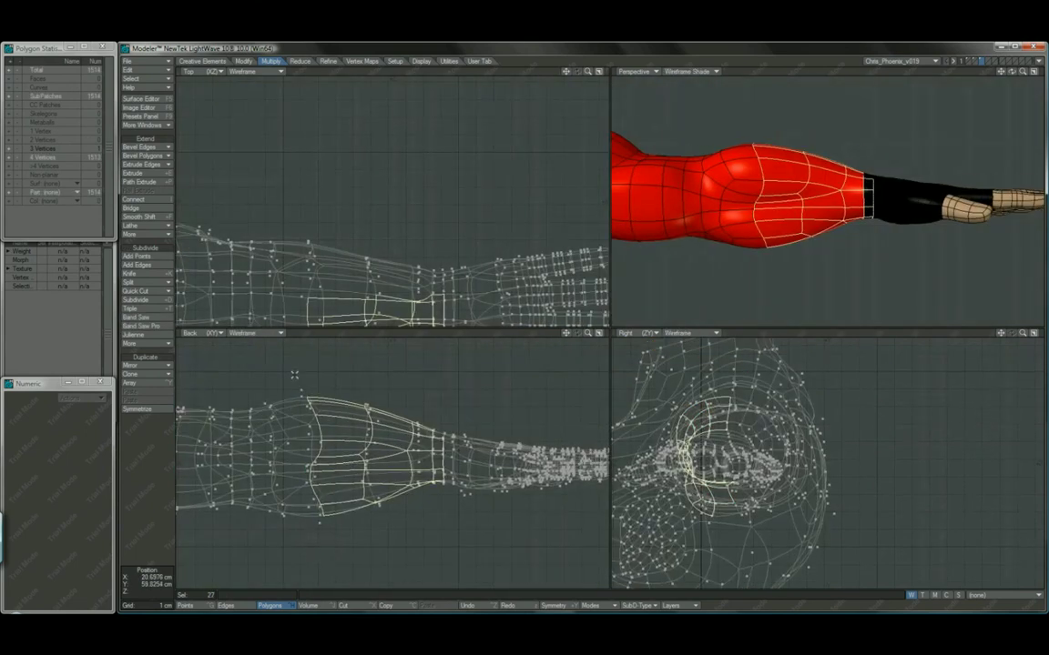
pyautogui.moveTo(291, 375)
pyautogui.mouseDown(button='right')
pyautogui.moveTo(471, 521)
pyautogui.moveTo(316, 363)
pyautogui.mouseUp(button='right')
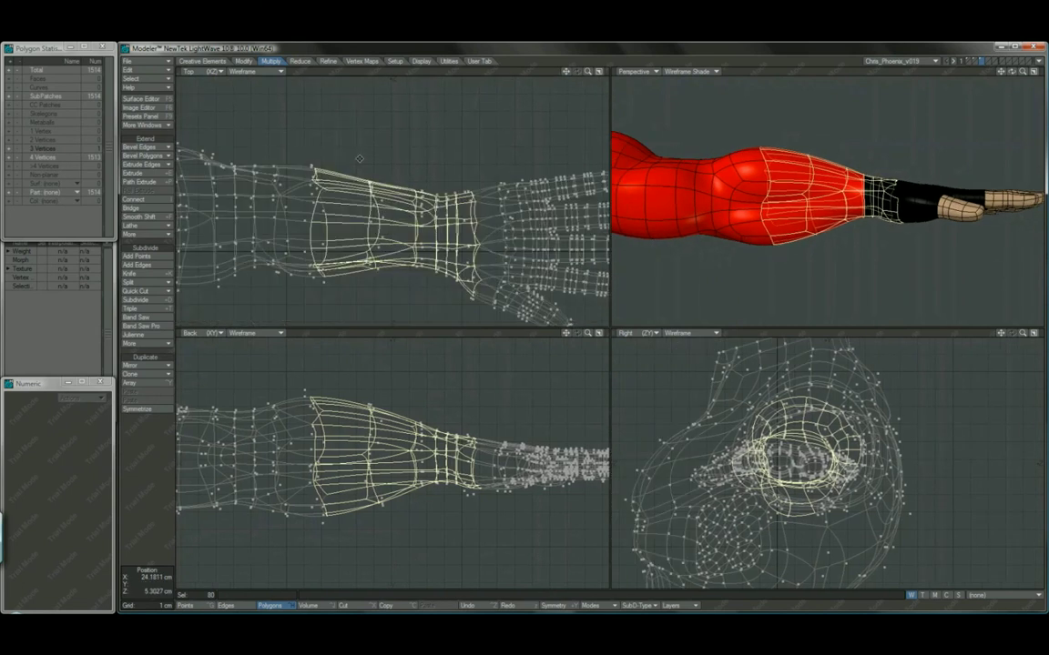
pyautogui.moveTo(278, 132)
pyautogui.mouseDown(button='right')
pyautogui.moveTo(279, 247)
pyautogui.moveTo(428, 146)
pyautogui.moveTo(418, 137)
pyautogui.mouseUp(button='right')
pyautogui.press('q')
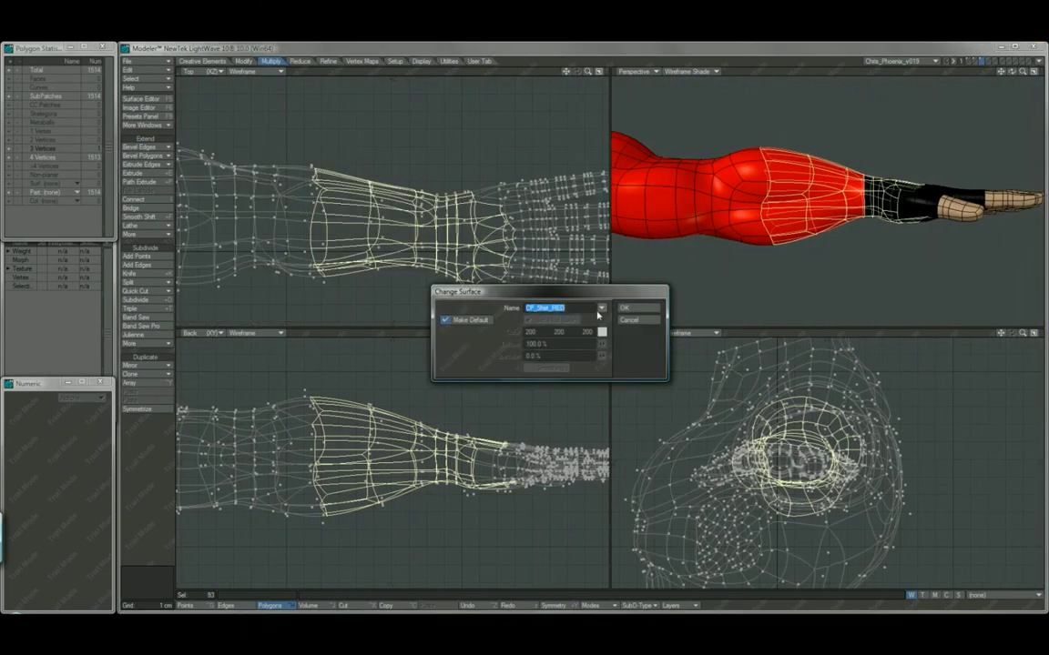
pyautogui.click(601, 308)
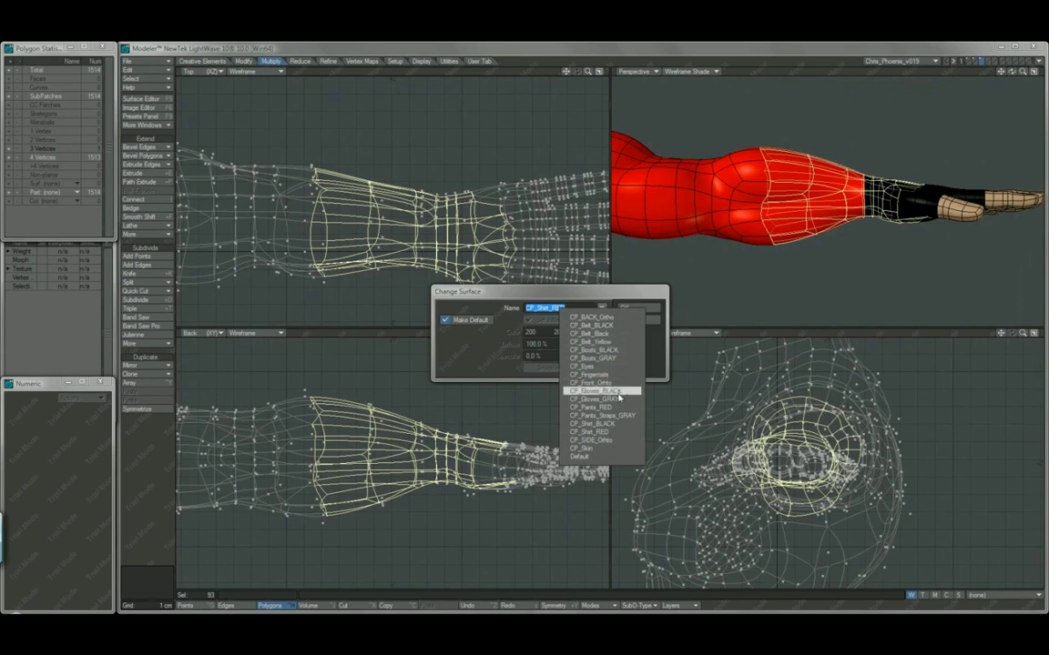
pyautogui.click(618, 393)
pyautogui.click(638, 307)
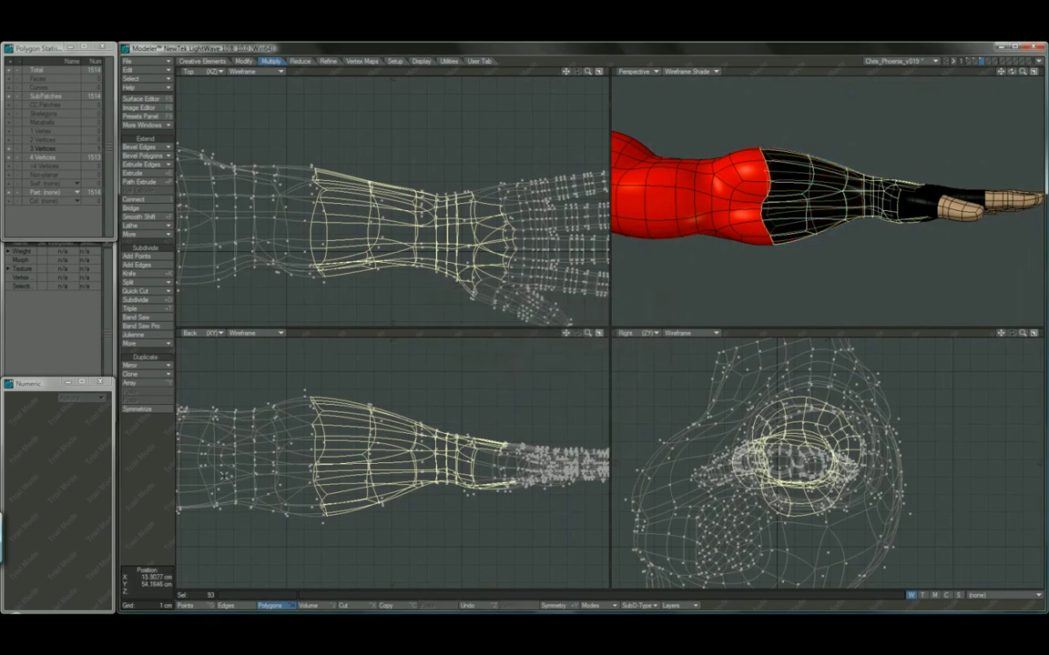
pyautogui.click(139, 482)
# Mirror the half body across the X axis at centre 0 m with point merging on.
pyautogui.press('KP_0')
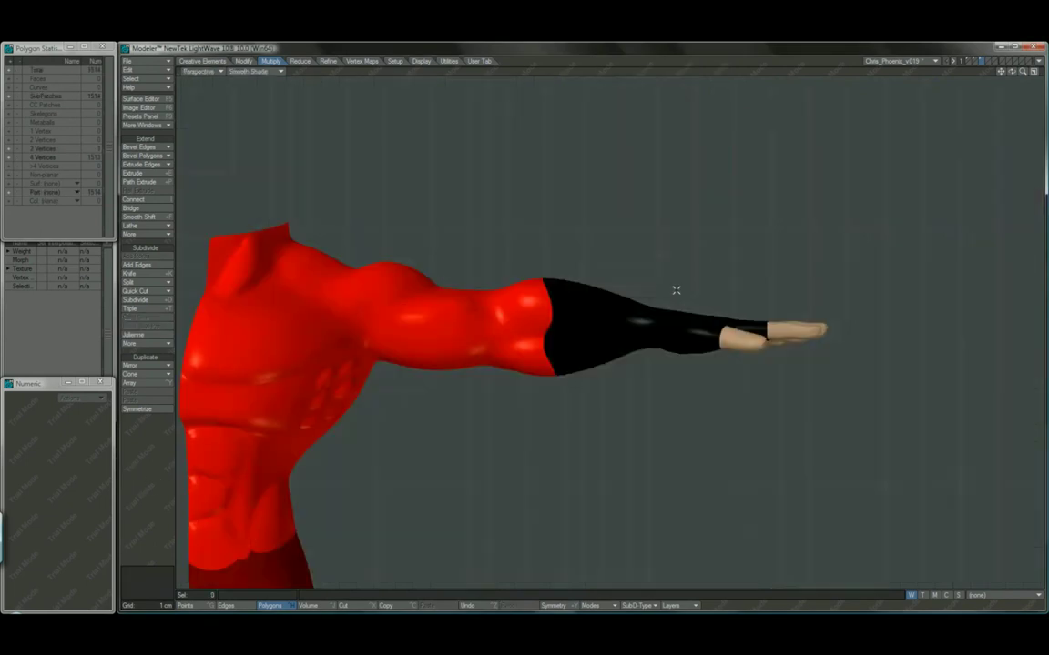
pyautogui.press('a')
pyautogui.keyDown('alt'); pyautogui.moveTo(580, 337); pyautogui.dragTo(645, 346); pyautogui.keyUp('alt')
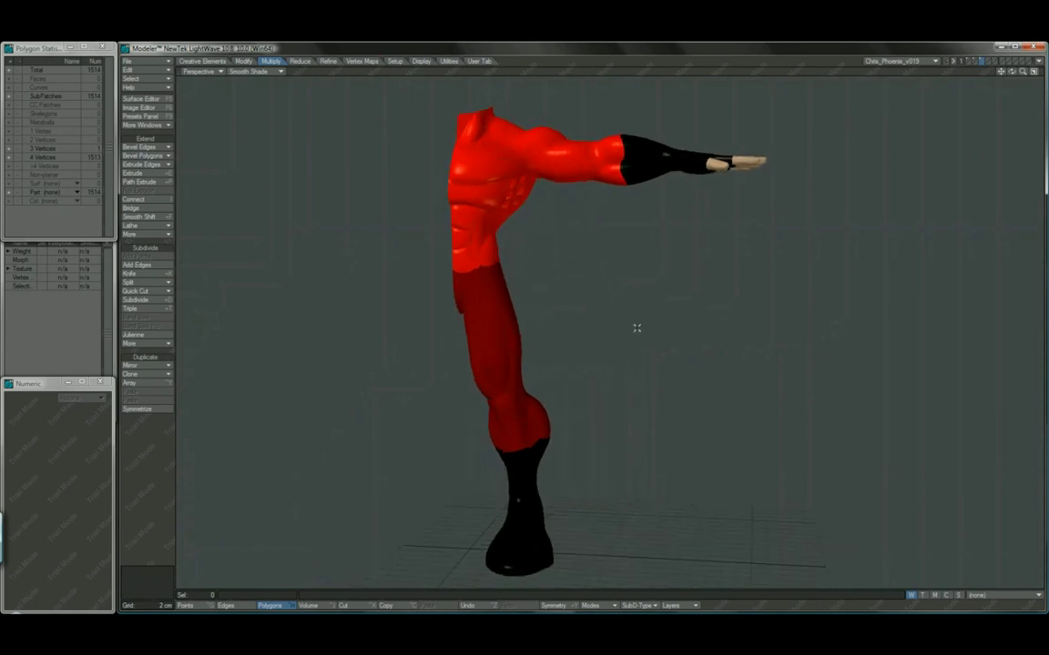
pyautogui.hotkey('shift', 'v')
pyautogui.press('n')
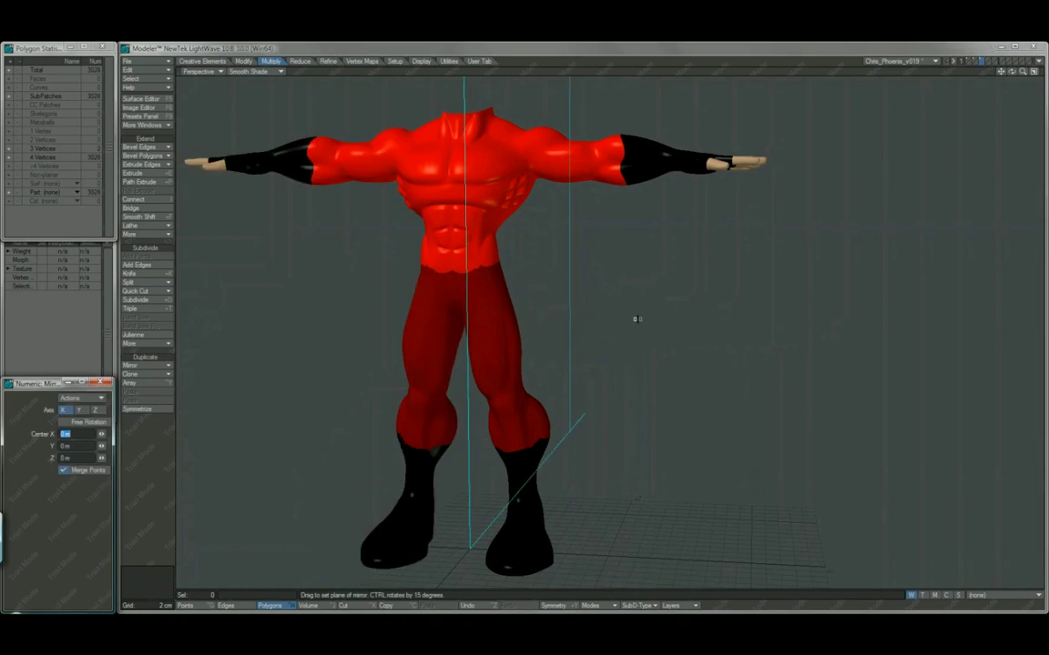
pyautogui.press('Return')
# Isolate the head and its connected parts on the fully dressed character and delete the black collar around the neck.
pyautogui.keyDown('alt'); pyautogui.moveTo(498, 286); pyautogui.dragTo(634, 367); pyautogui.keyUp('alt')
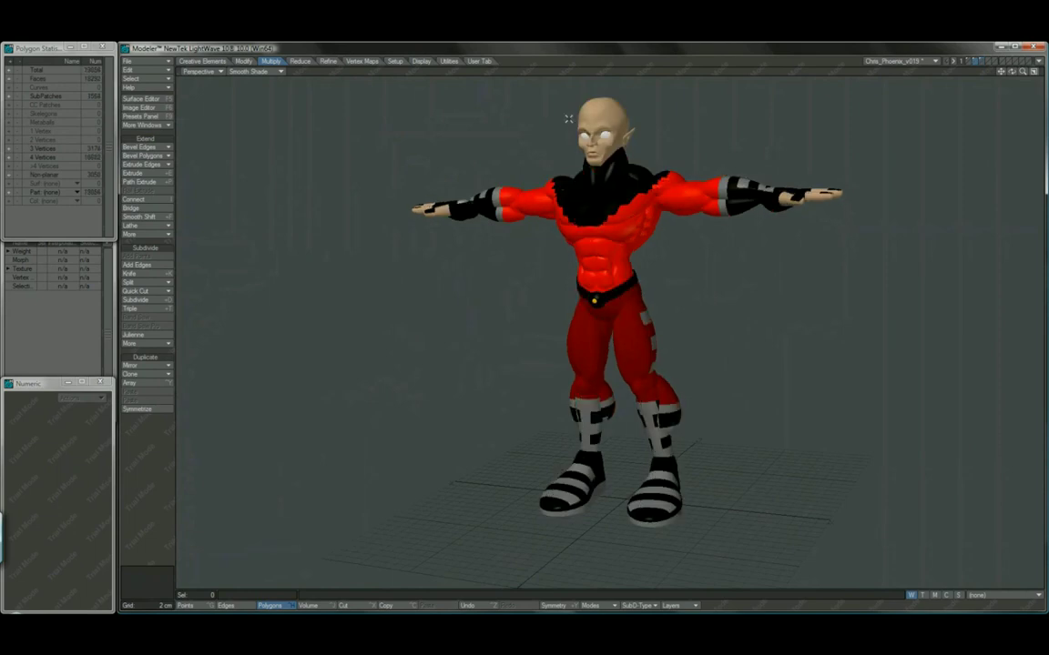
pyautogui.moveTo(568, 118); pyautogui.dragTo(602, 118, button='right')
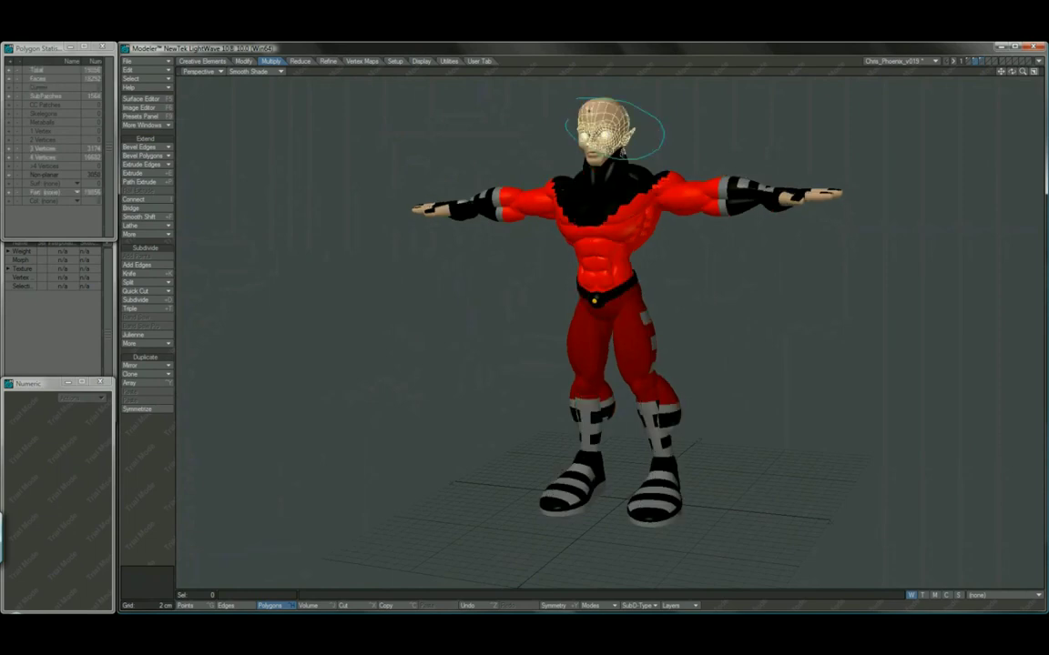
pyautogui.press(']')
pyautogui.press('=')
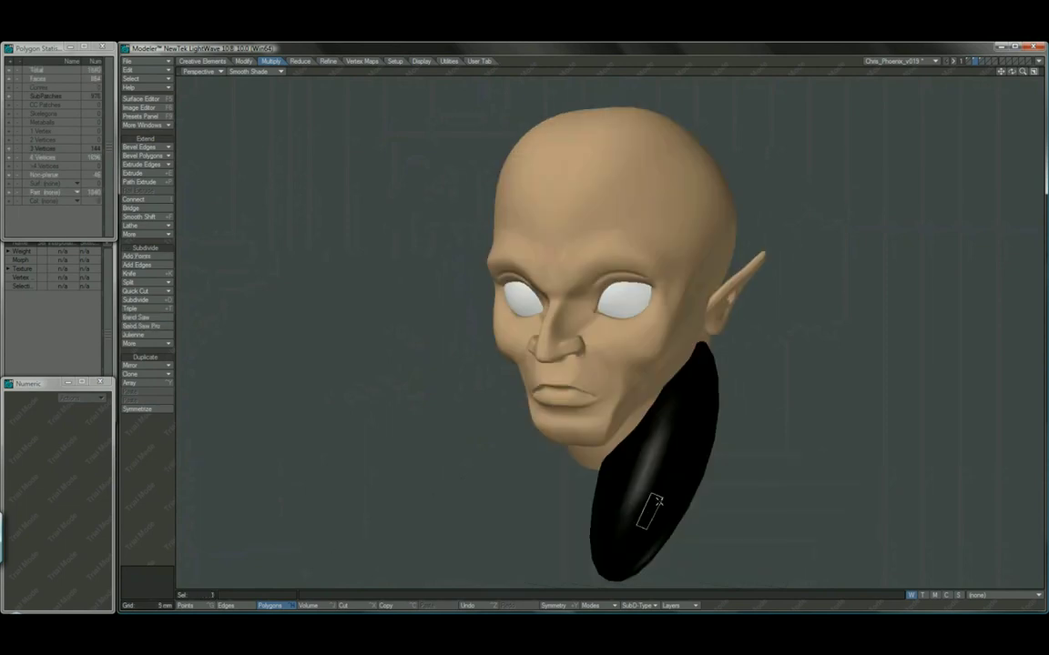
pyautogui.click(657, 499)
pyautogui.press('Delete')
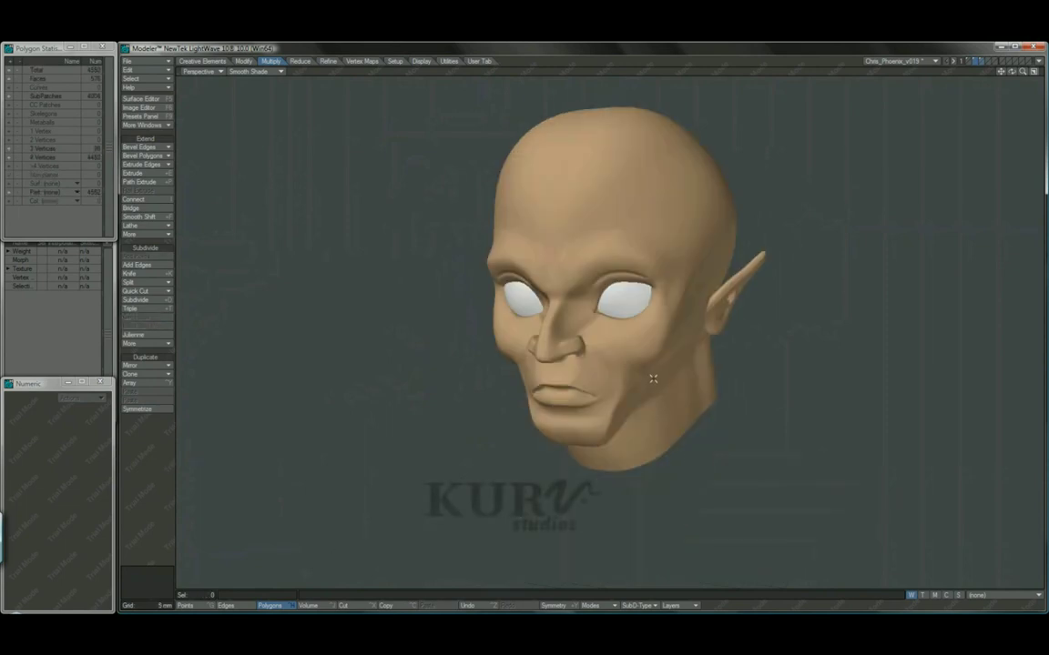
# Display the mirrored body together with the head and inspect the assembled character from behind.
pyautogui.hotkey('shift', '3')
pyautogui.press('a')
pyautogui.moveTo(653, 379)
pyautogui.keyDown('alt'); pyautogui.mouseDown()
pyautogui.moveTo(623, 350)
pyautogui.moveTo(674, 366)
pyautogui.mouseUp(); pyautogui.keyUp('alt')
pyautogui.keyDown('alt'); pyautogui.moveTo(478, 358); pyautogui.dragTo(678, 344); pyautogui.keyUp('alt')
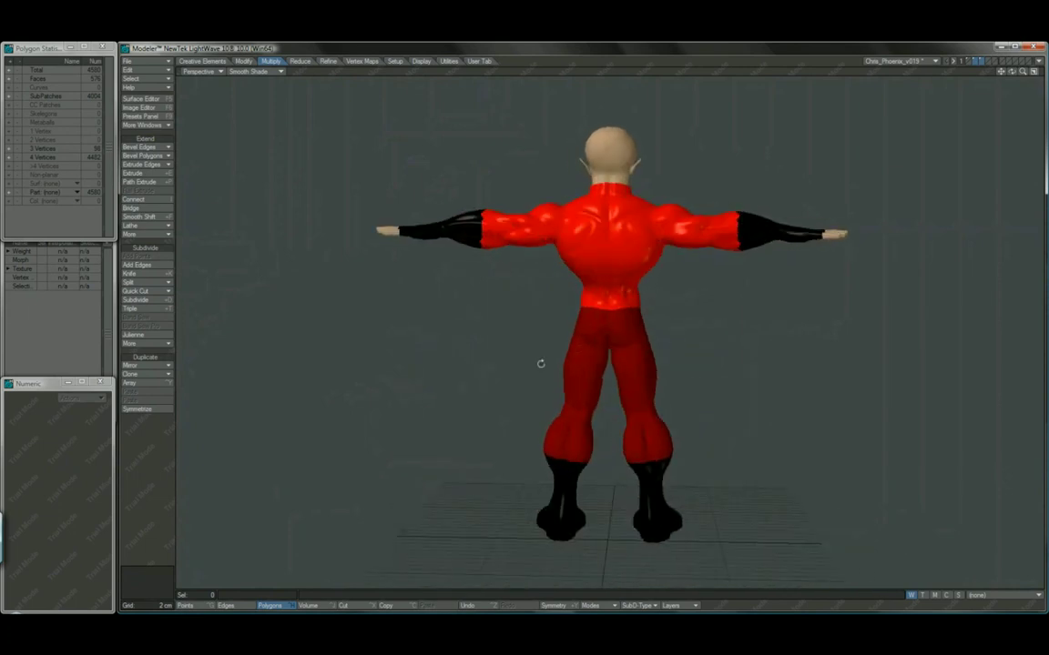